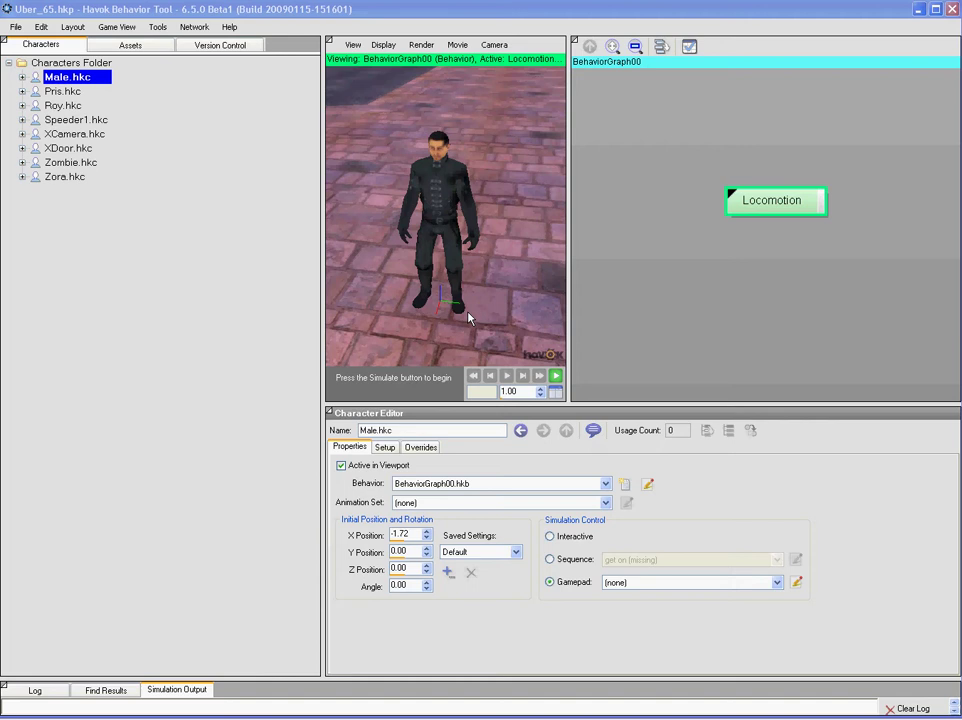
Step: Expand the Male.hkc character and its BehaviorGraph00.hkb file to show the behavior's contents
{"action": "left_click_drag", "start_coordinate": [470, 253], "coordinate": [453, 245]}
{"action": "scroll", "coordinate": [454, 238], "scroll_direction": "up", "scroll_amount": 3}
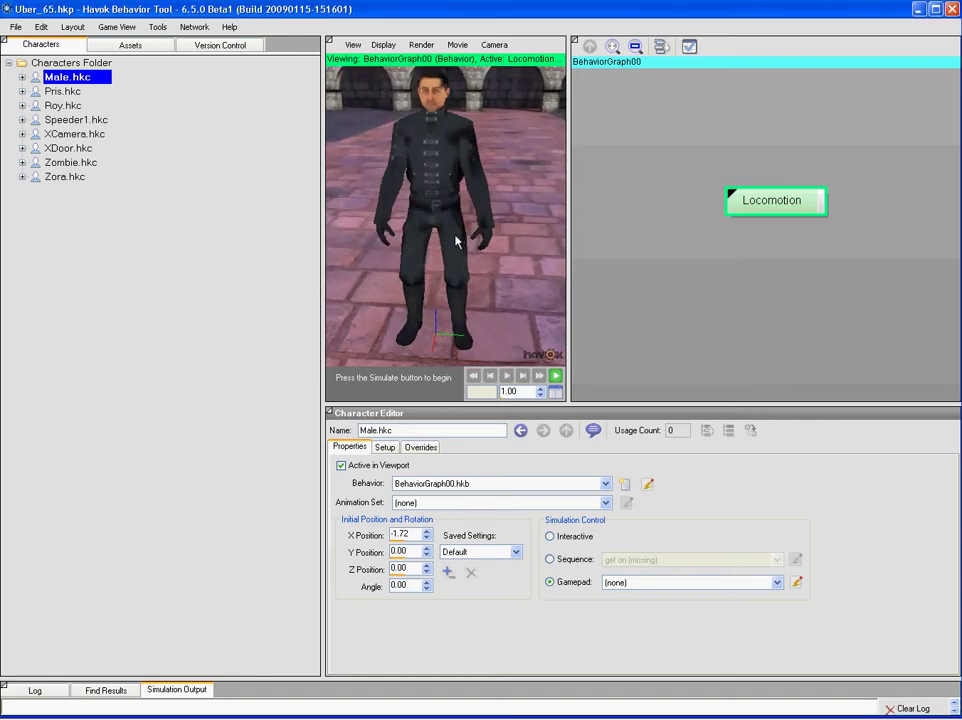
{"action": "left_click", "coordinate": [22, 77]}
{"action": "left_click", "coordinate": [36, 91]}
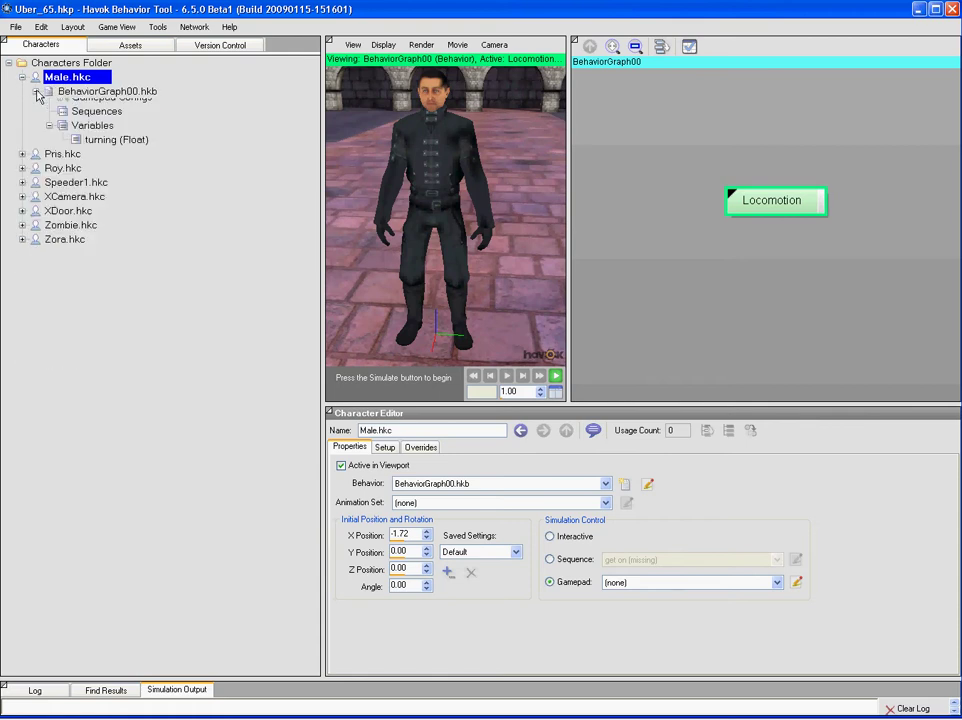
{"action": "left_click", "coordinate": [36, 91]}
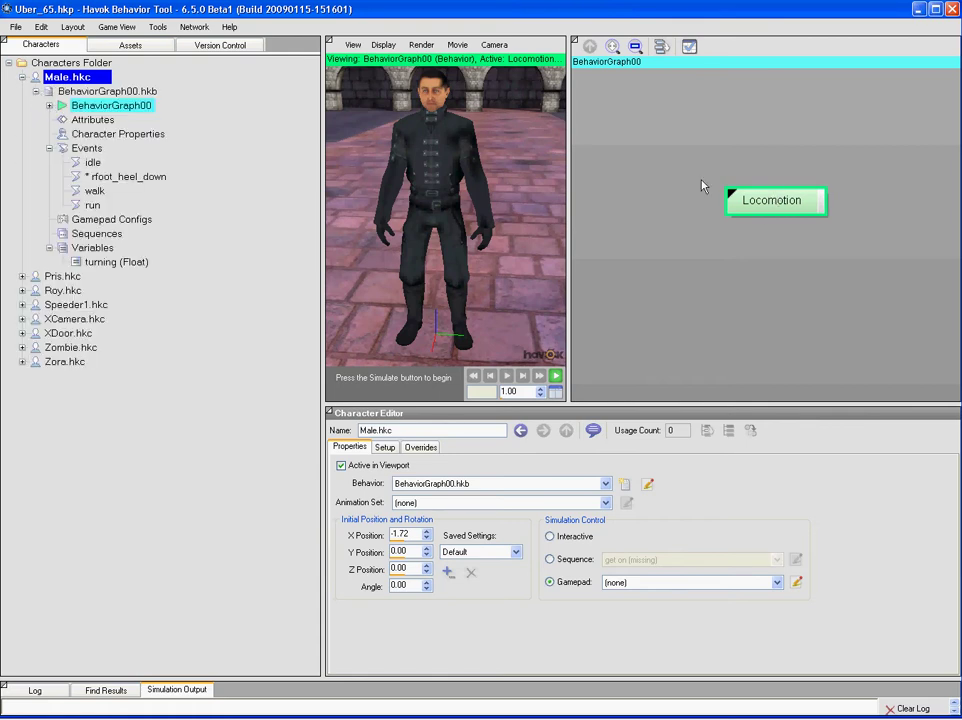
Step: Examine the node flow inside the Locomotion state, and return to the top level of BehaviorGraph00
{"action": "double_click", "coordinate": [777, 203]}
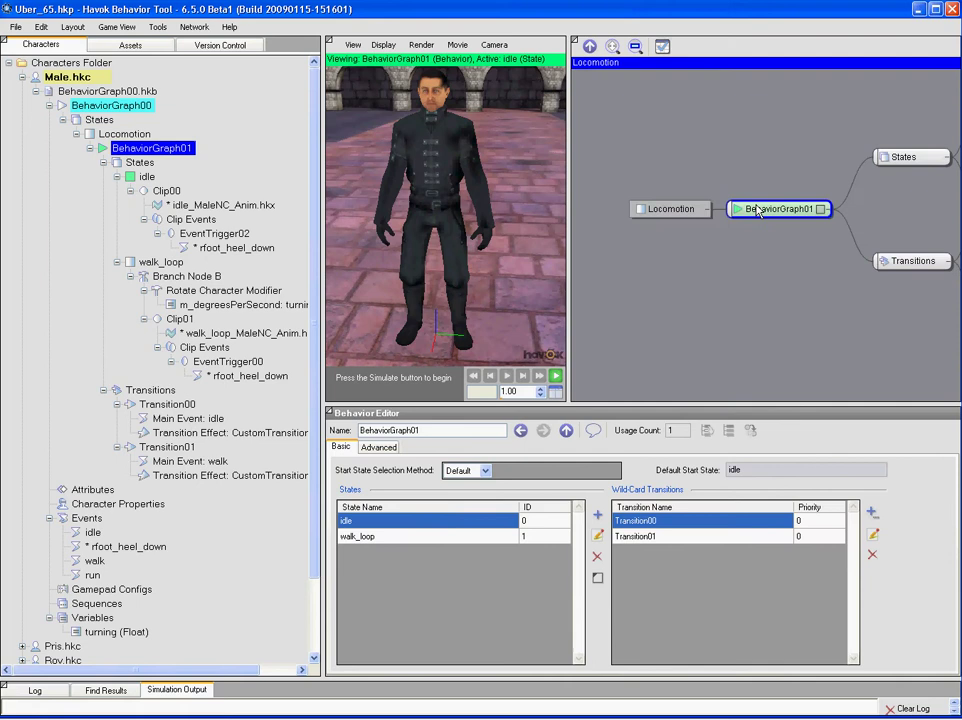
{"action": "left_click", "coordinate": [820, 210]}
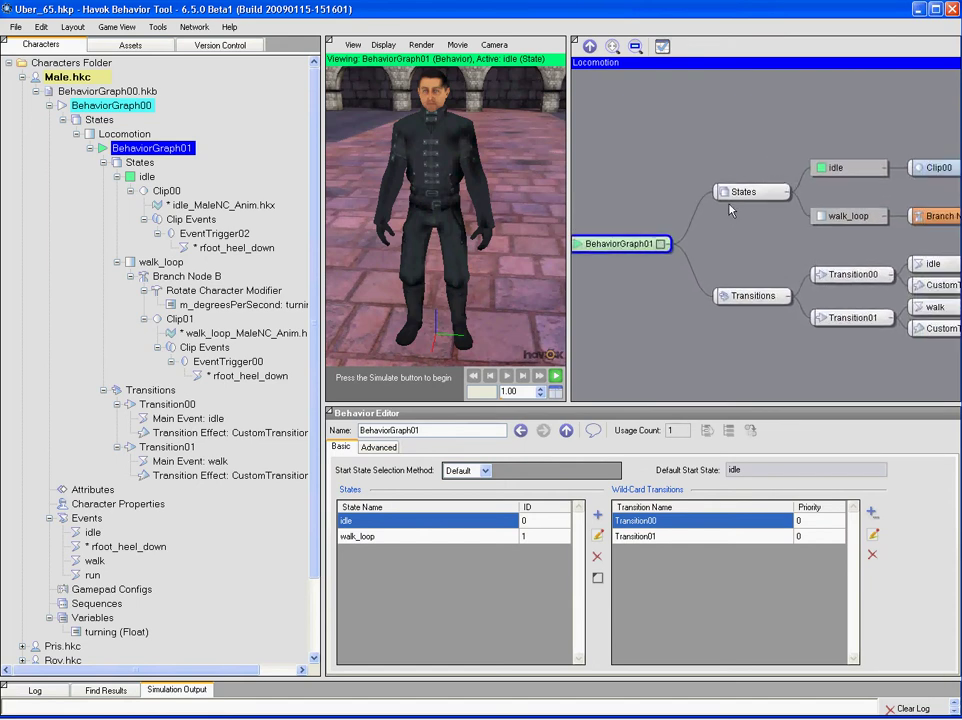
{"action": "middle_click_drag", "start_coordinate": [767, 192], "coordinate": [837, 181]}
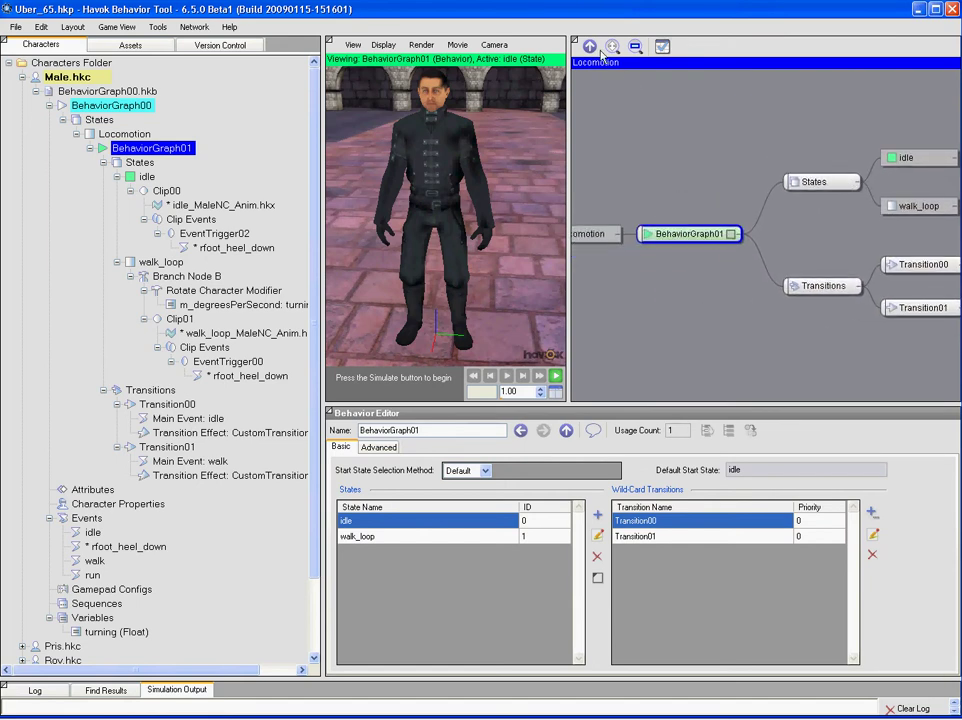
{"action": "left_click", "coordinate": [591, 46]}
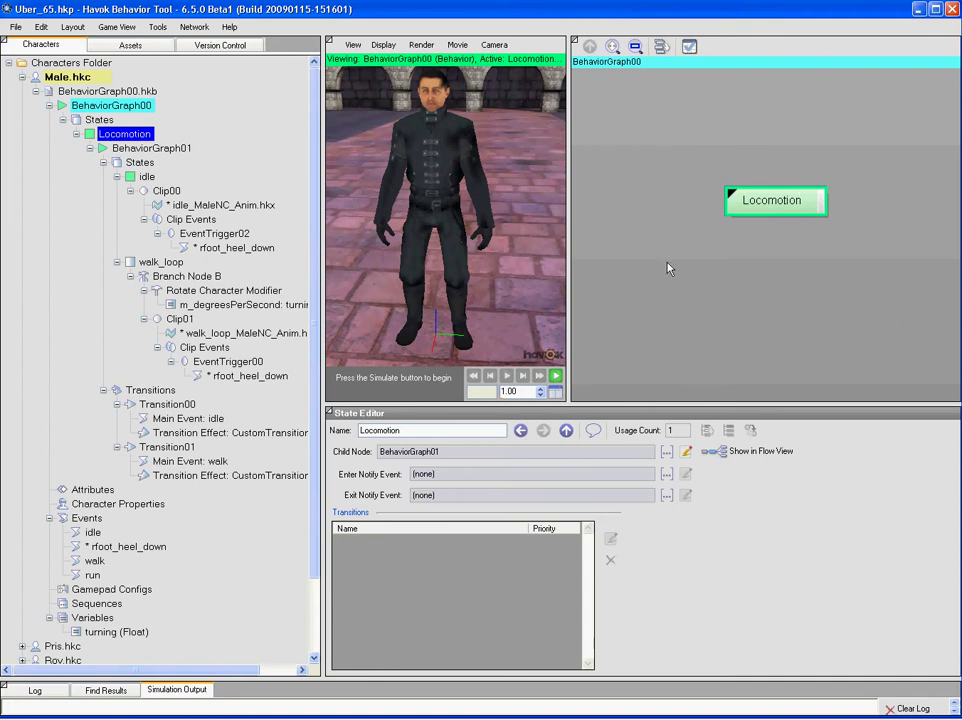
Step: Open the BehaviorGraph01 state machine inside Locomotion to show its idle and walk_loop states
{"action": "left_click_drag", "start_coordinate": [790, 201], "coordinate": [790, 199]}
{"action": "double_click", "coordinate": [790, 202]}
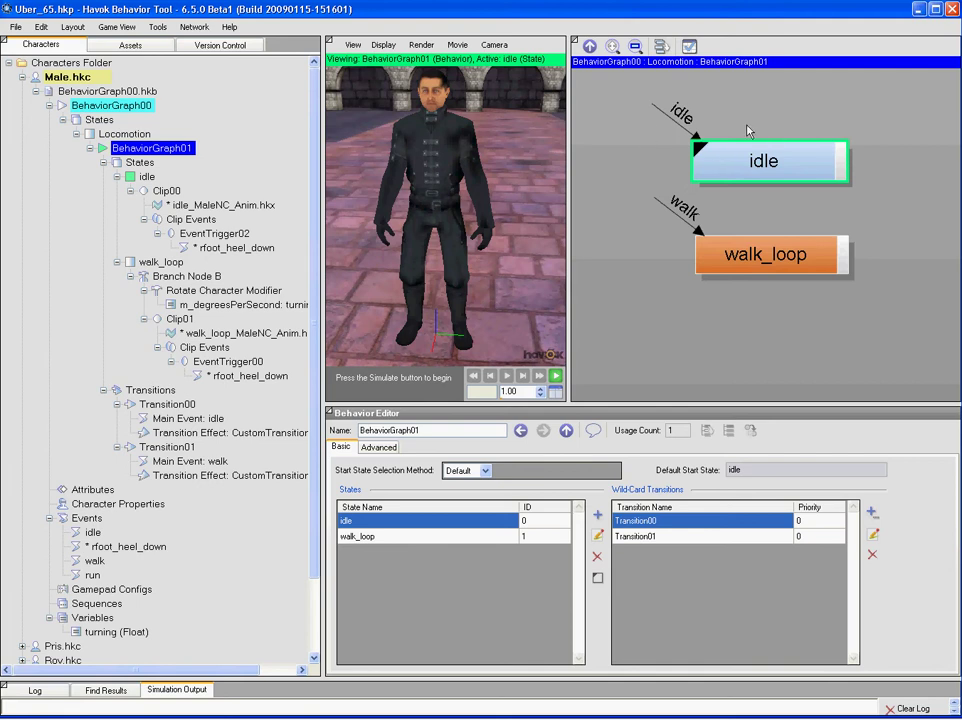
{"action": "middle_click_drag", "start_coordinate": [829, 195], "coordinate": [837, 202]}
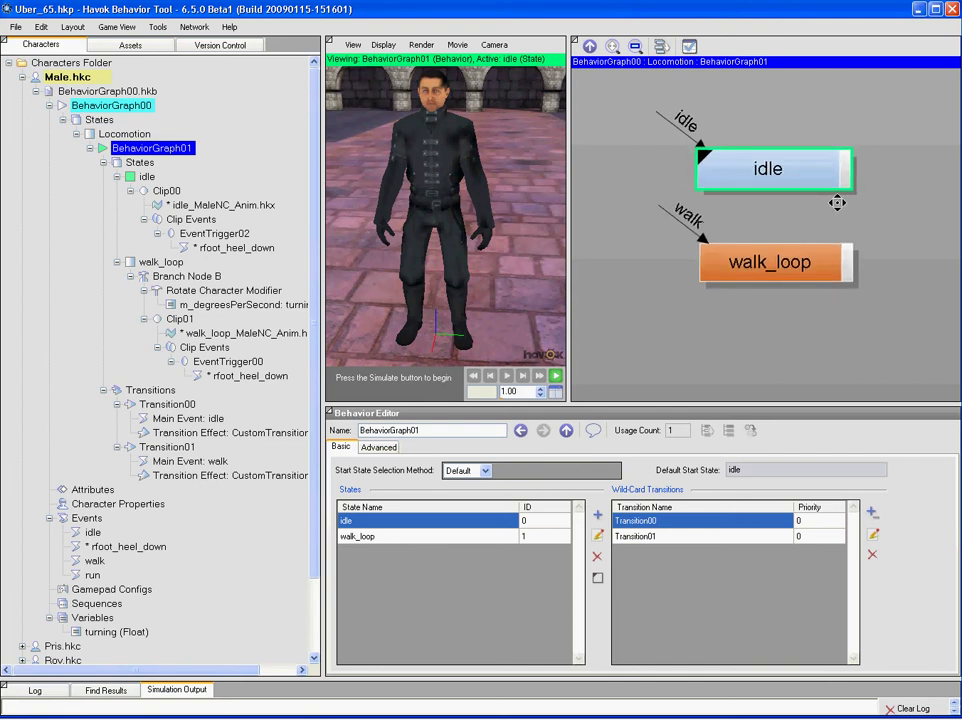
{"action": "scroll", "coordinate": [840, 202], "scroll_direction": "down", "scroll_amount": 2}
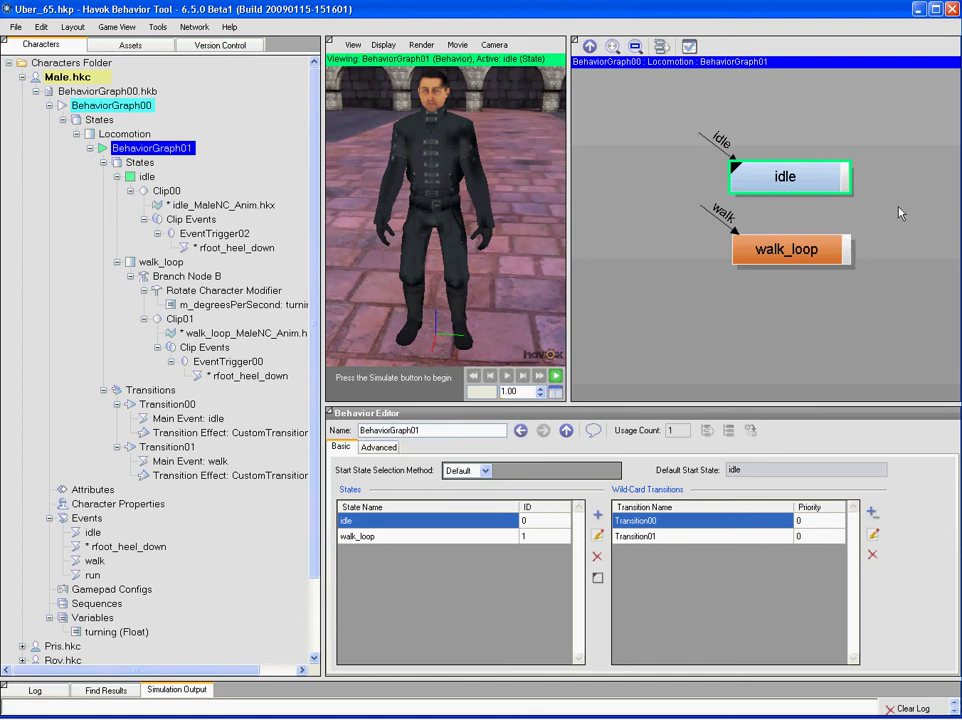
{"action": "scroll", "coordinate": [775, 236], "scroll_direction": "up", "scroll_amount": 2}
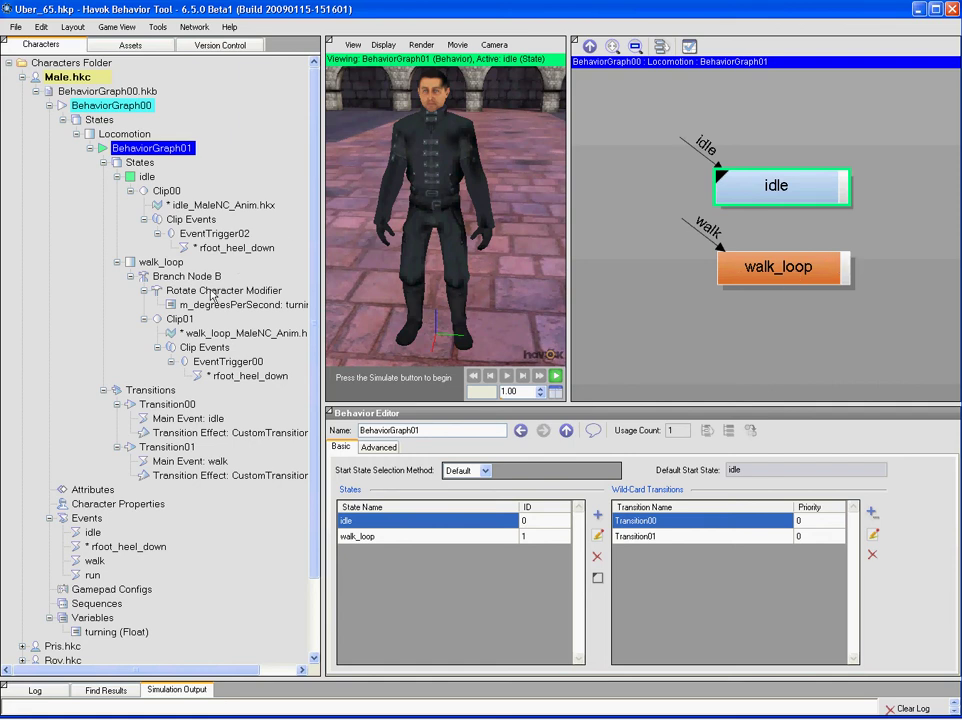
Step: Examine the walk_loop state, its Branch Node B and the properties of its Rotate Character Modifier
{"action": "left_click", "coordinate": [158, 263]}
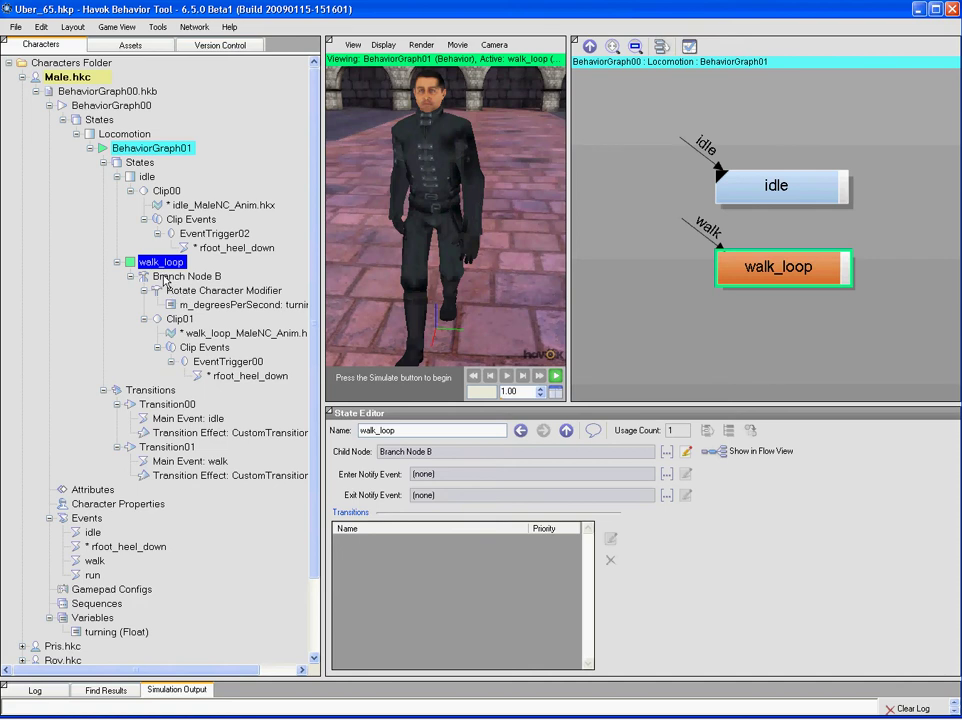
{"action": "left_click", "coordinate": [166, 280]}
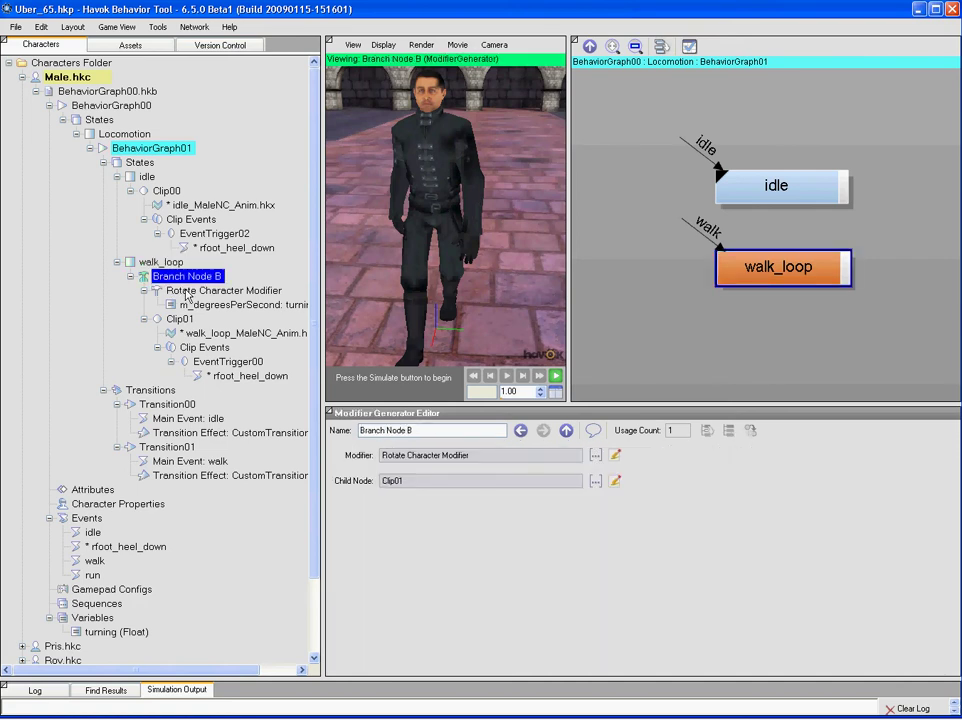
{"action": "left_click", "coordinate": [184, 291]}
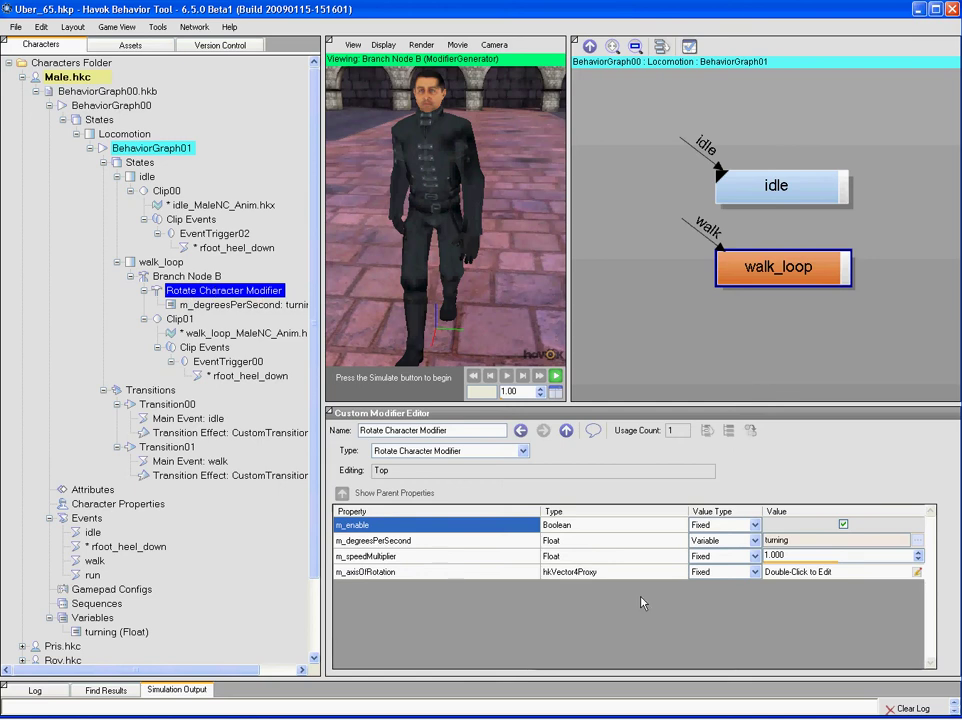
Step: Simulate BehaviorGraph01, switch to walk_loop and set the turning variable to -30 in the Simulation Controller
{"action": "left_click", "coordinate": [686, 260]}
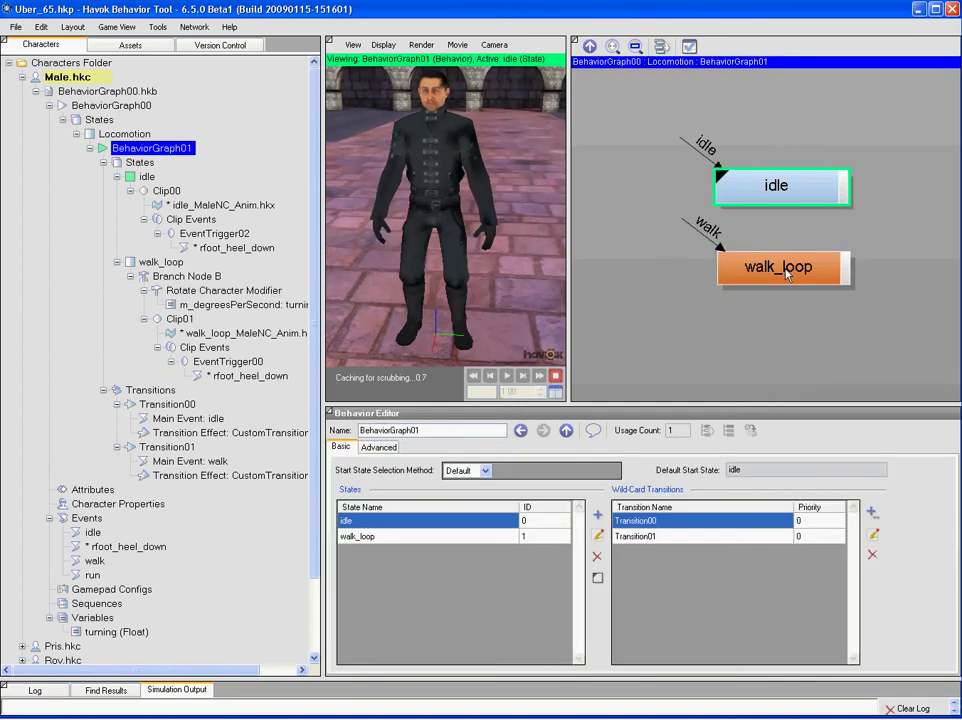
{"action": "left_click", "coordinate": [786, 272]}
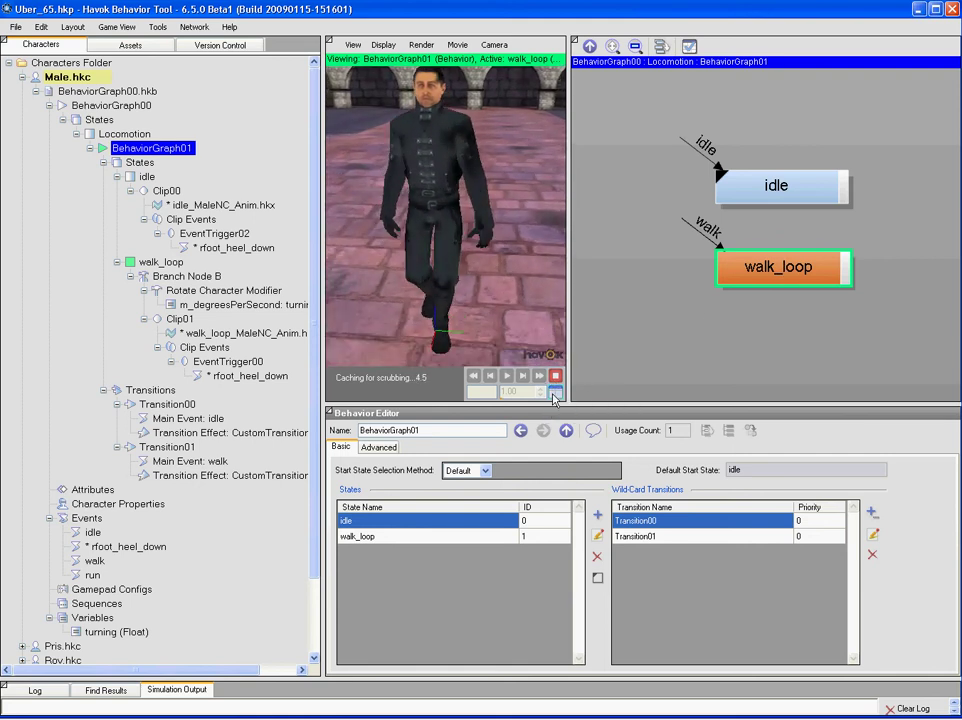
{"action": "left_click", "coordinate": [553, 392]}
{"action": "left_click_drag", "start_coordinate": [459, 272], "coordinate": [310, 457]}
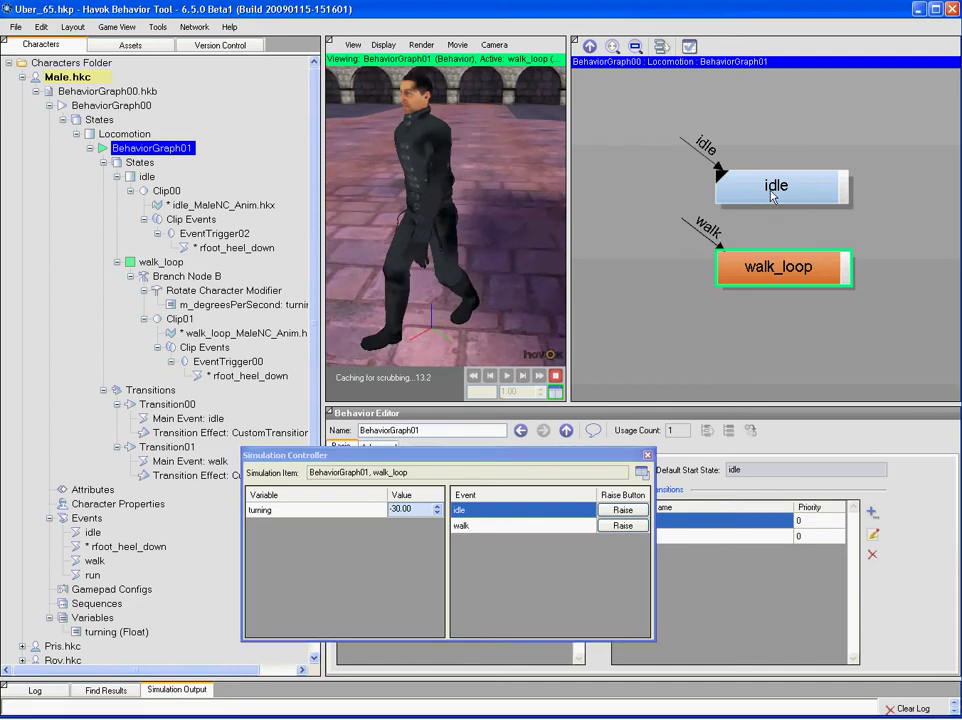
Step: Switch the simulated character back to idle, close the Simulation Controller and stop the simulation
{"action": "left_click", "coordinate": [769, 195]}
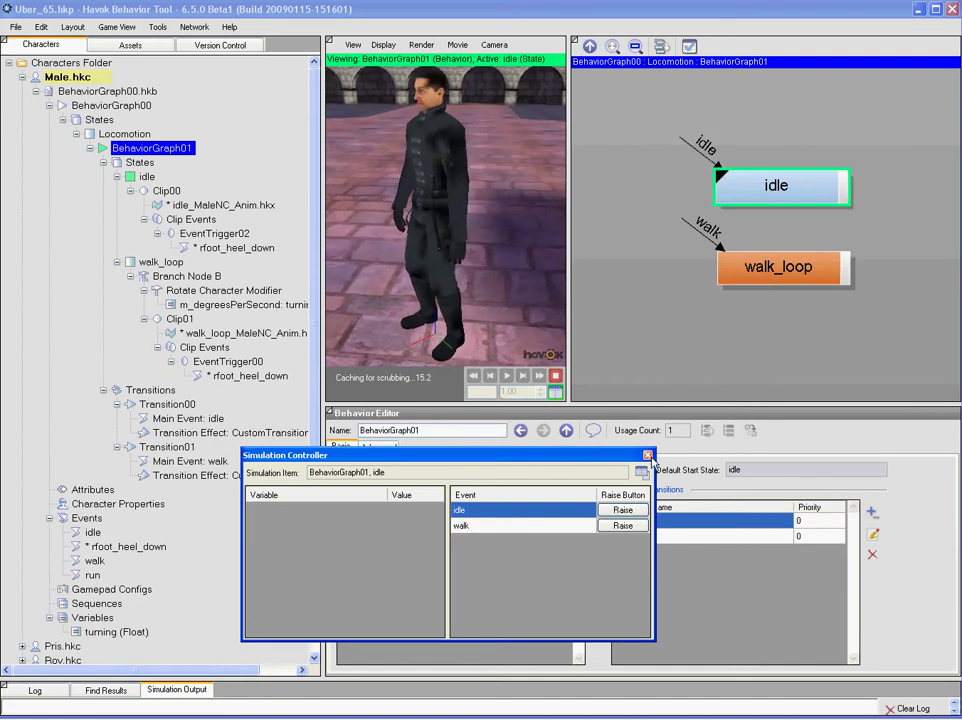
{"action": "left_click", "coordinate": [669, 432]}
{"action": "key", "text": "space"}
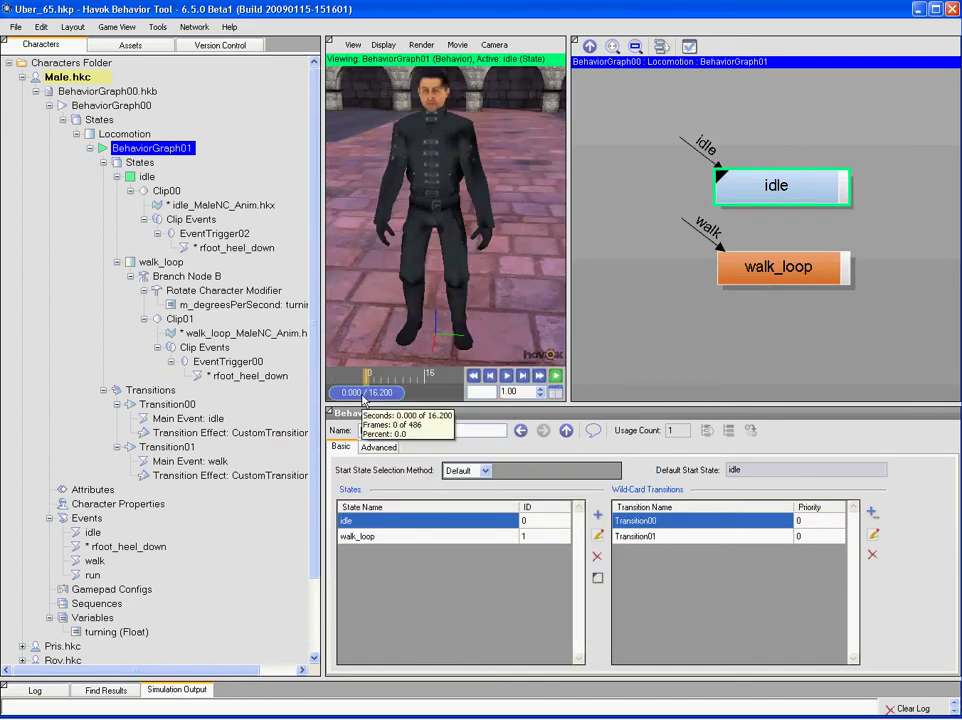
{"action": "mouse_move", "coordinate": [365, 398]}
{"action": "left_mouse_down"}
{"action": "mouse_move", "coordinate": [389, 400]}
{"action": "mouse_move", "coordinate": [354, 398]}
{"action": "left_mouse_up"}
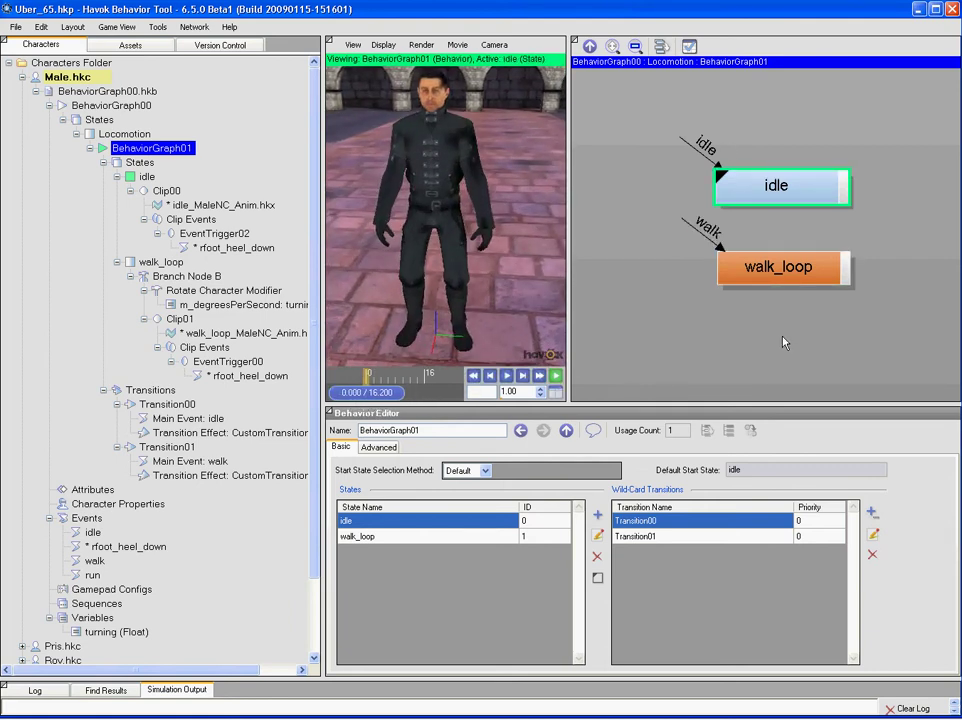
{"action": "right_click", "coordinate": [788, 336]}
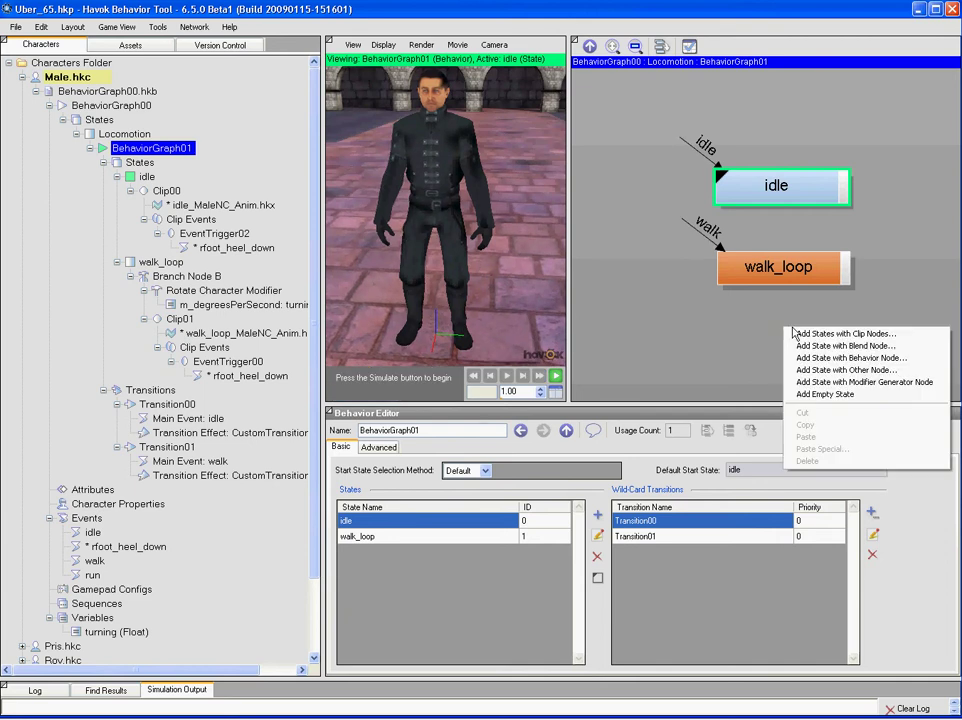
{"action": "left_click", "coordinate": [800, 343]}
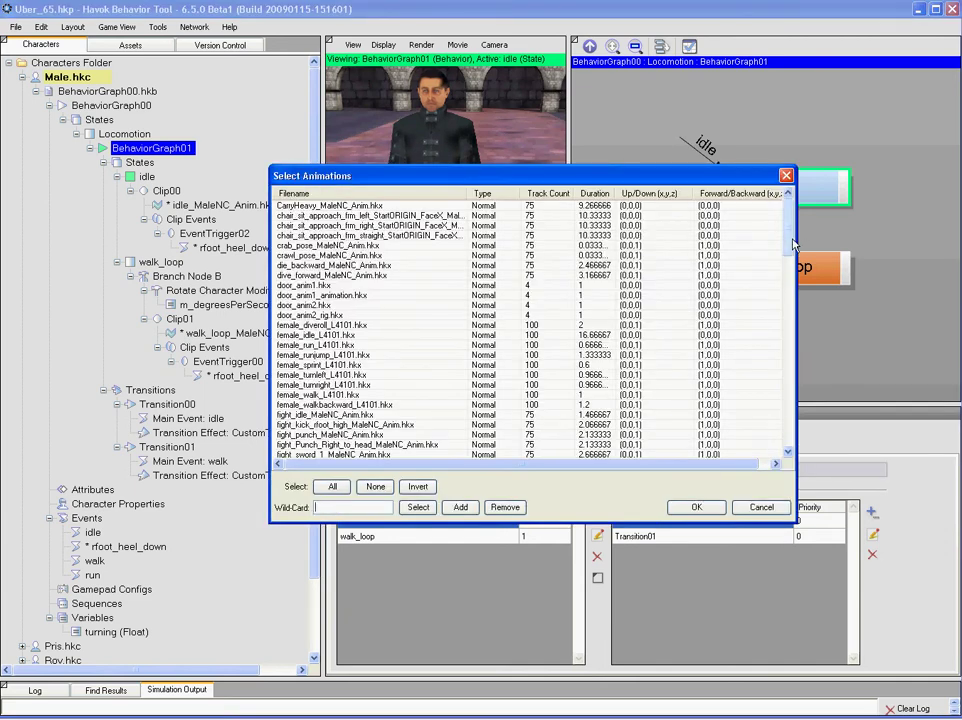
{"action": "scroll", "coordinate": [755, 423], "scroll_direction": "down", "scroll_amount": 20}
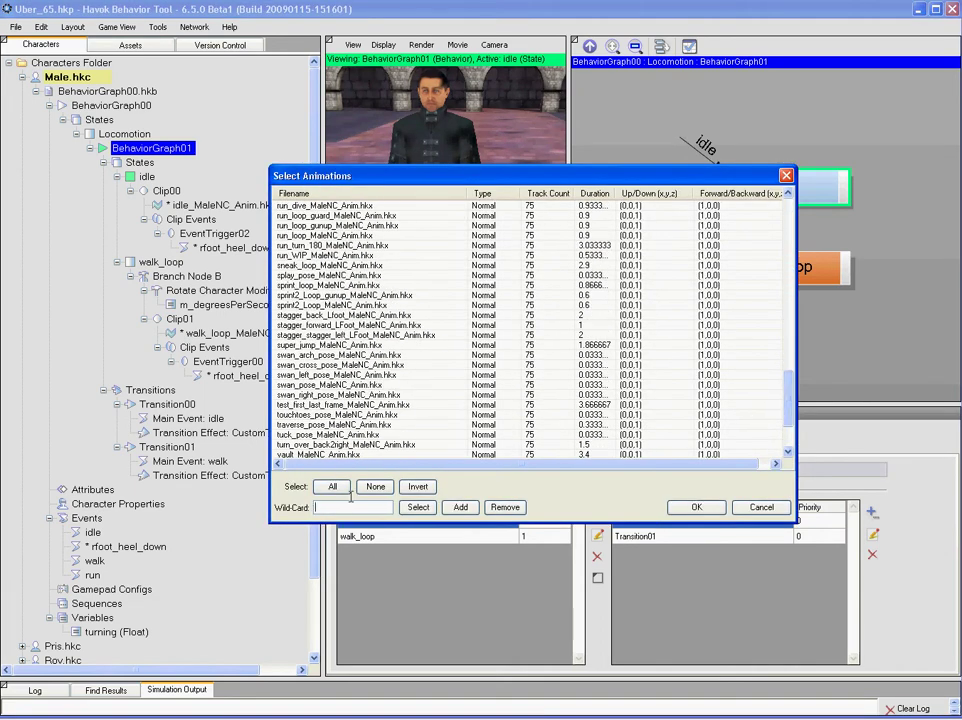
{"action": "left_click", "coordinate": [786, 176]}
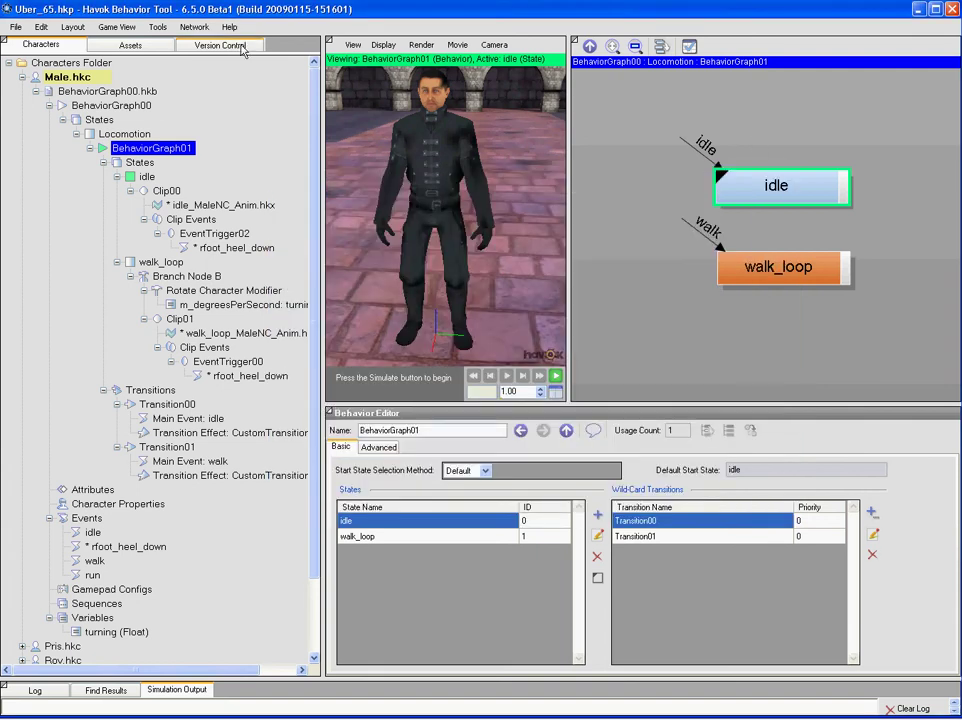
Step: Add a state below walk_loop from the run_loop_MaleNC_Anim.hkx animation asset
{"action": "left_click", "coordinate": [122, 49]}
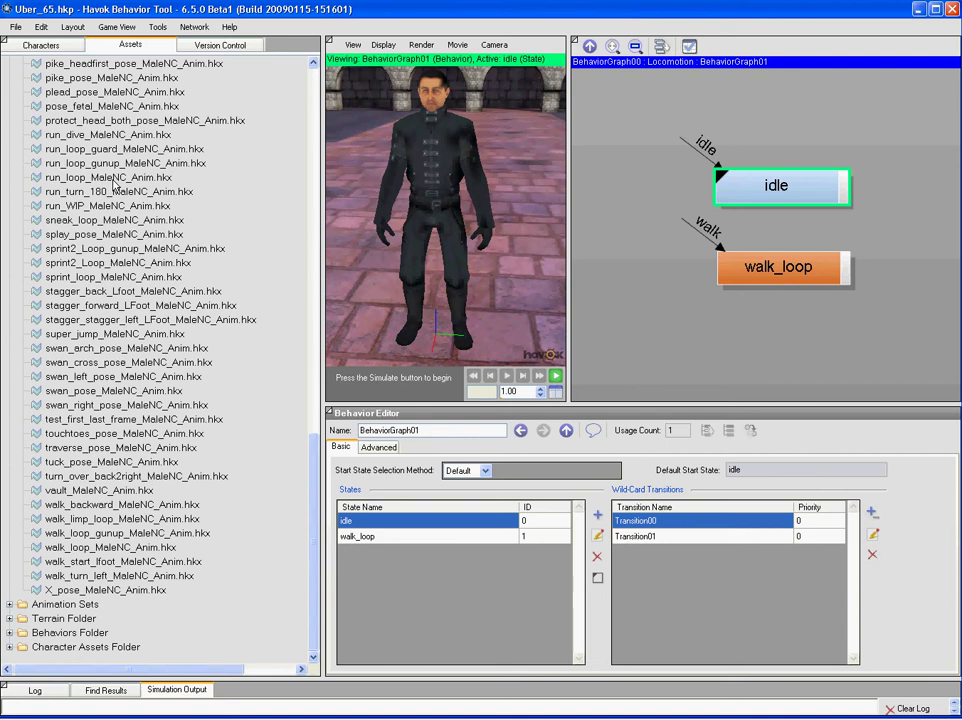
{"action": "left_click_drag", "start_coordinate": [727, 346], "coordinate": [729, 346]}
{"action": "left_click", "coordinate": [767, 346]}
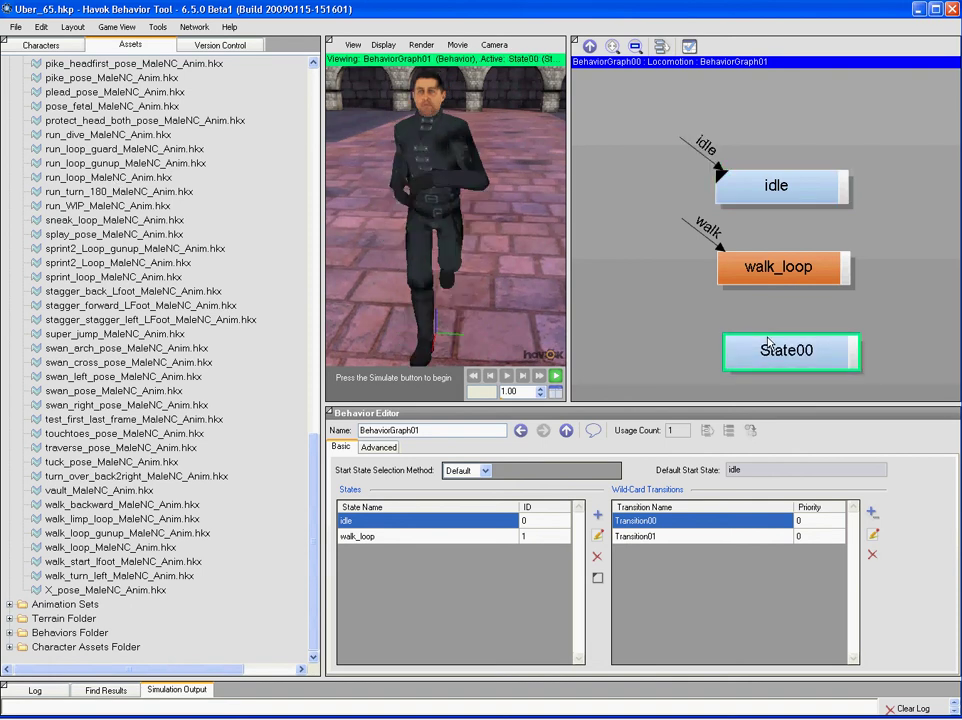
Step: Auto-rename the new state from its animation name, removing the string _MaleNC_Anim.hkx
{"action": "right_click", "coordinate": [775, 346]}
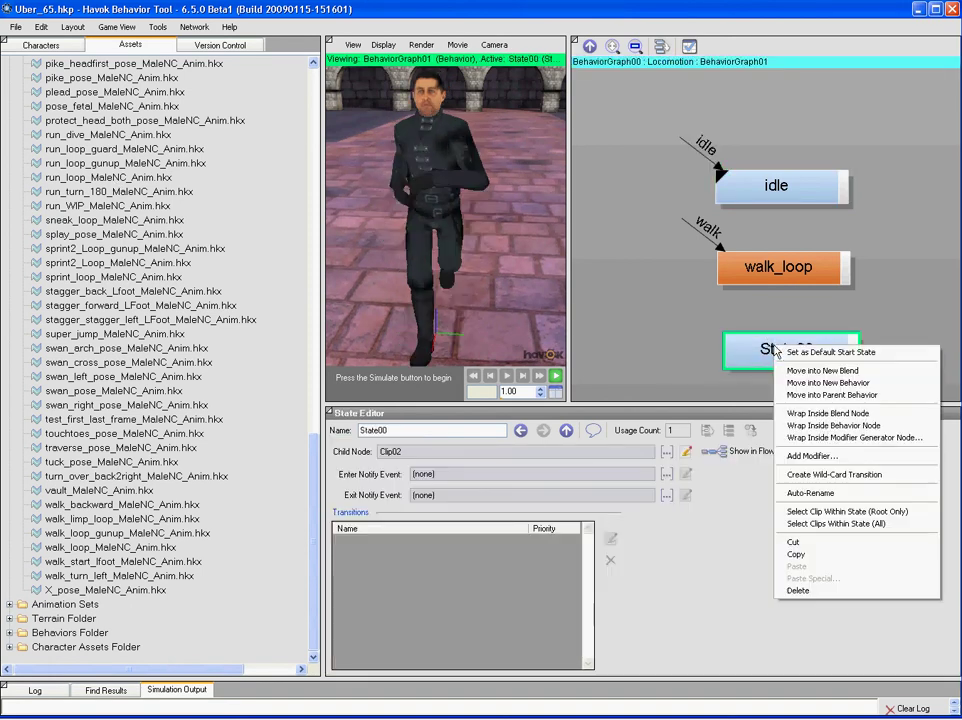
{"action": "left_click", "coordinate": [808, 493]}
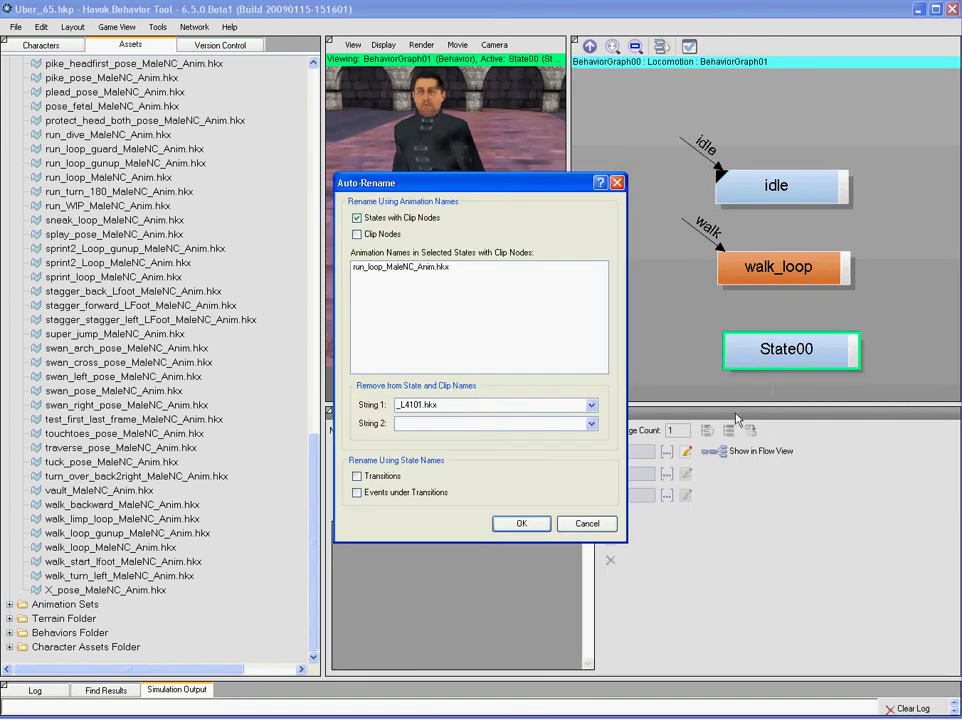
{"action": "left_click", "coordinate": [589, 405]}
{"action": "left_click", "coordinate": [580, 427]}
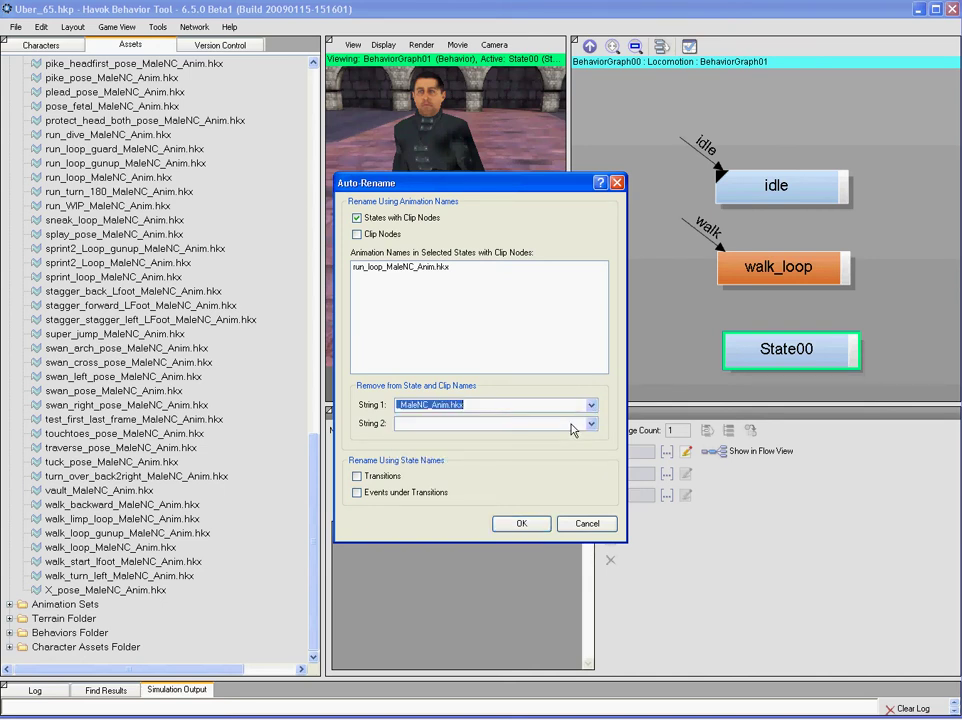
{"action": "left_click", "coordinate": [363, 272]}
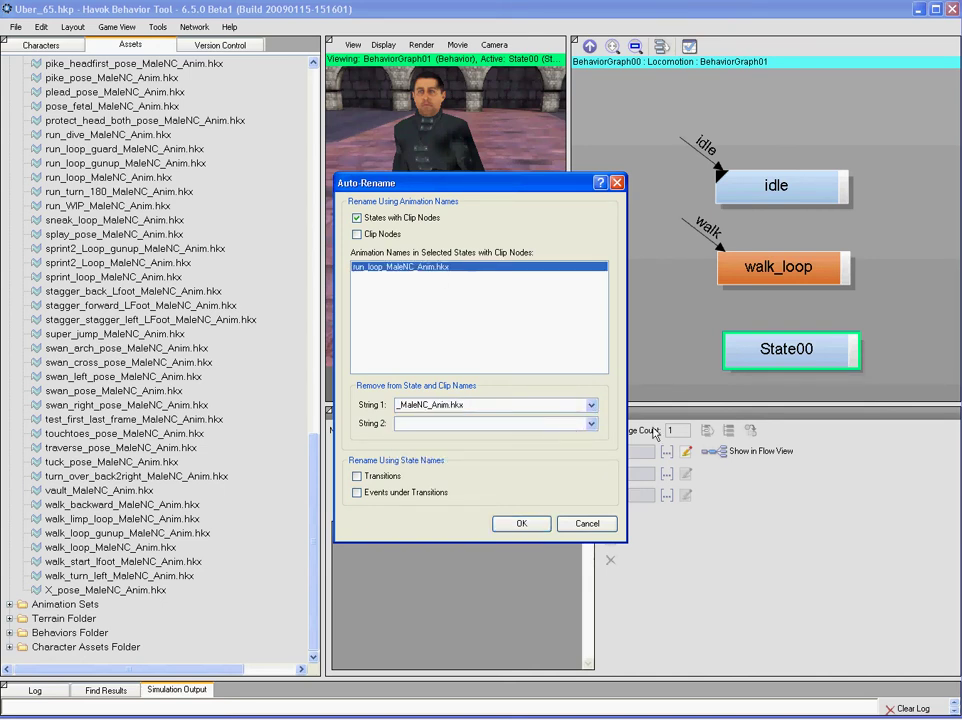
{"action": "left_click", "coordinate": [521, 524]}
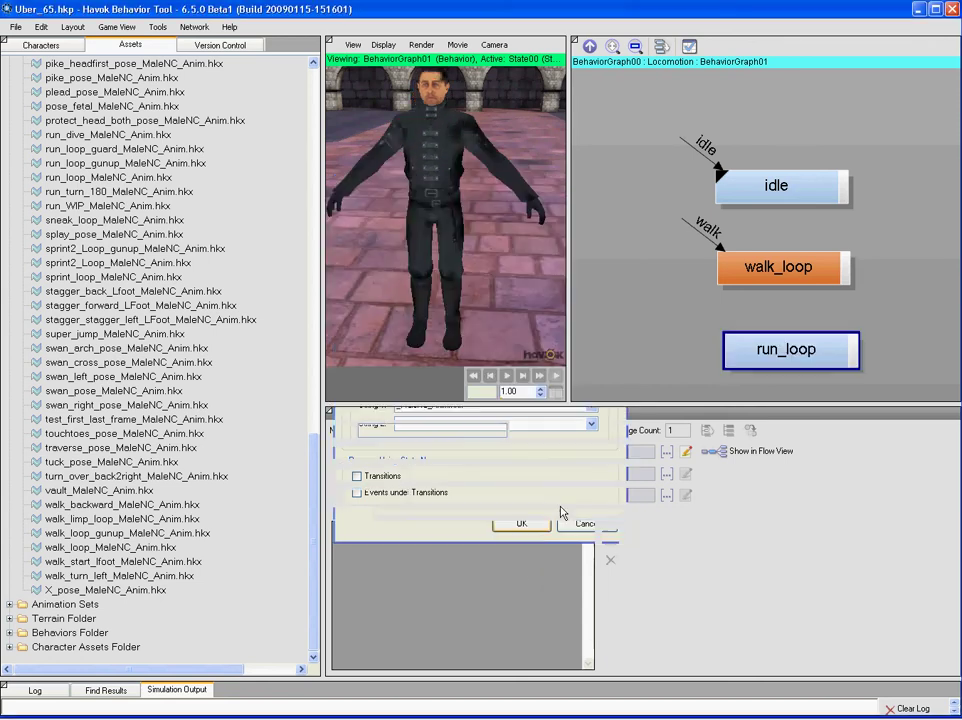
Step: Create a wild-card transition to run_loop that is triggered by the existing run event
{"action": "right_click", "coordinate": [778, 343]}
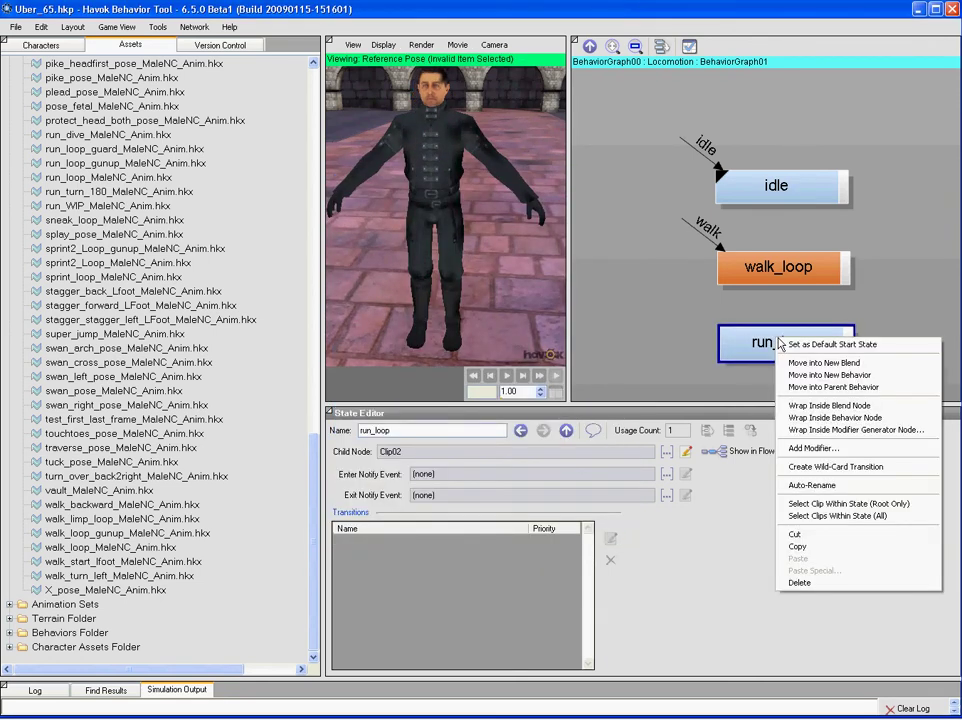
{"action": "left_click", "coordinate": [829, 468]}
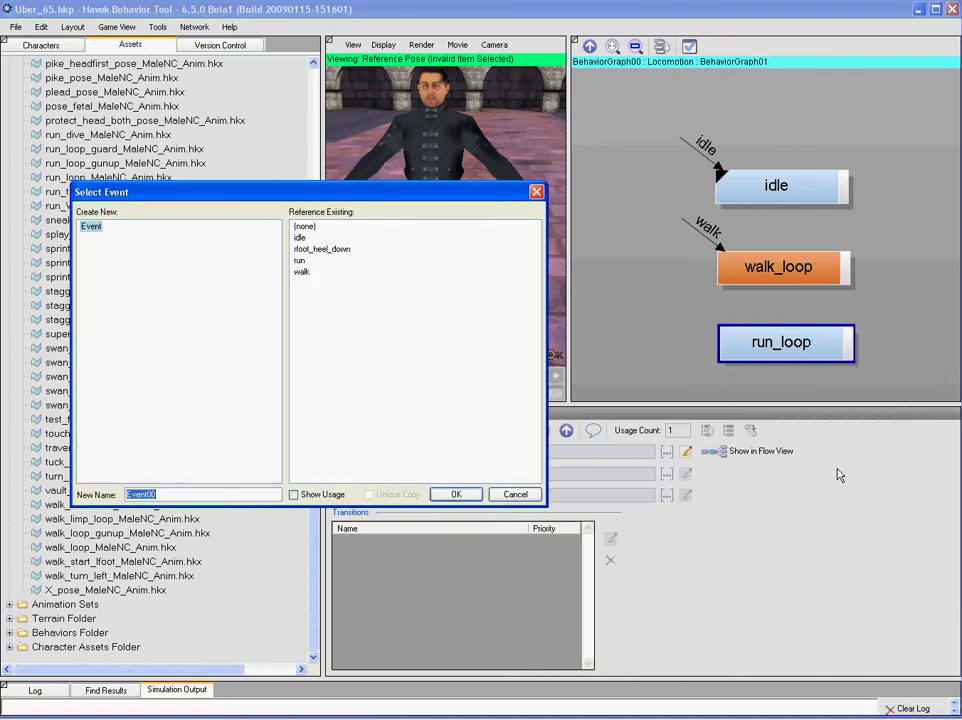
{"action": "double_click", "coordinate": [299, 261]}
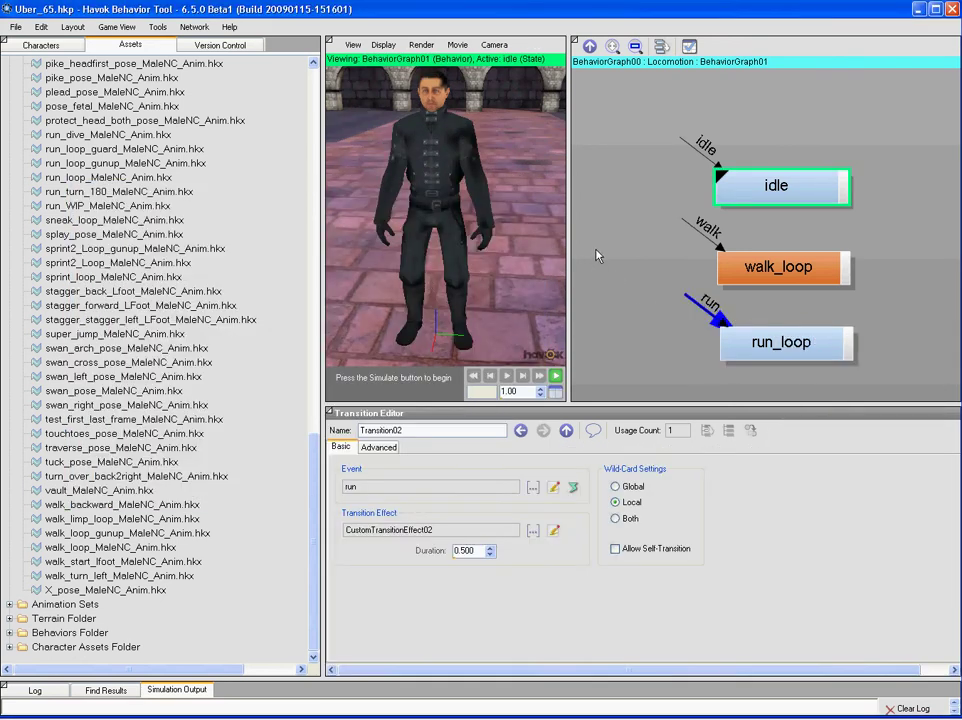
{"action": "left_click", "coordinate": [597, 255]}
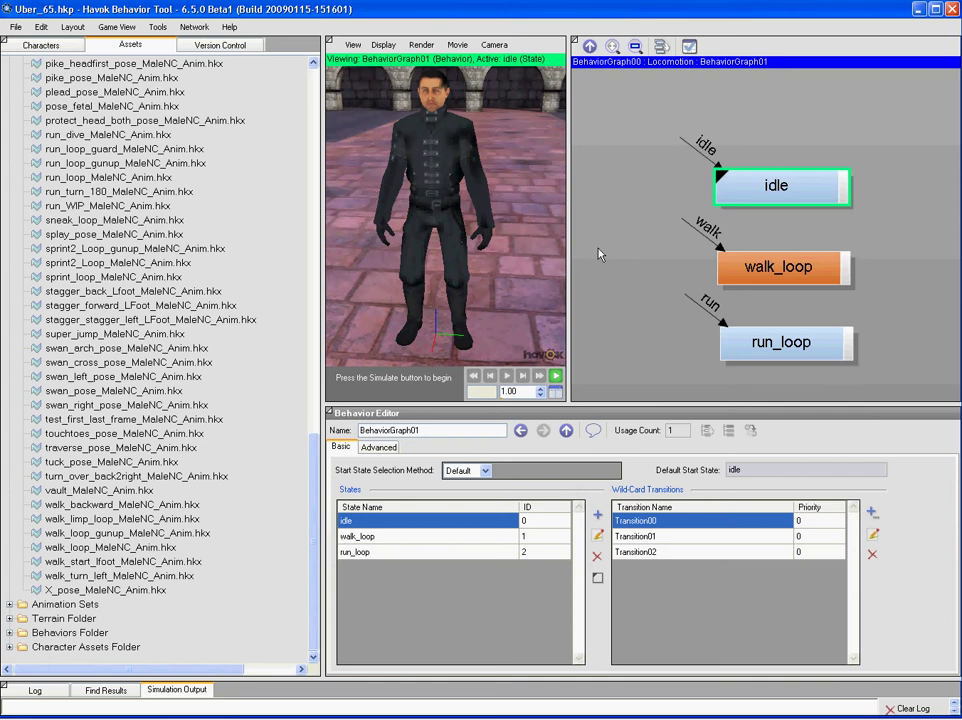
Step: Simulate the character and switch it from walk_loop to run_loop and back to walk_loop inside the Locomotion state
{"action": "key", "text": "F5"}
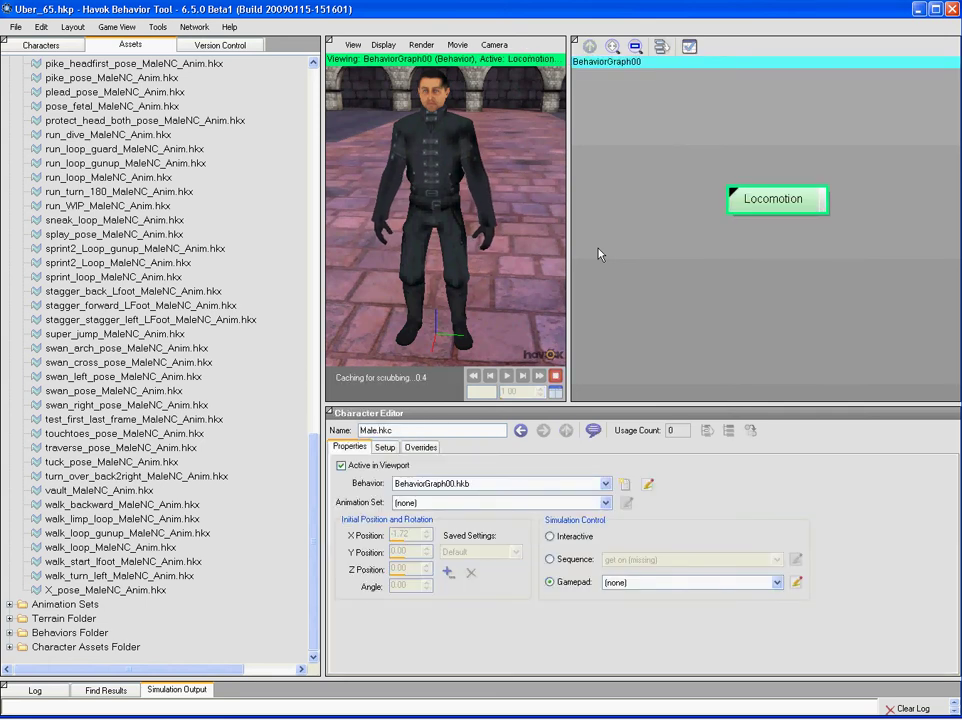
{"action": "double_click", "coordinate": [757, 200]}
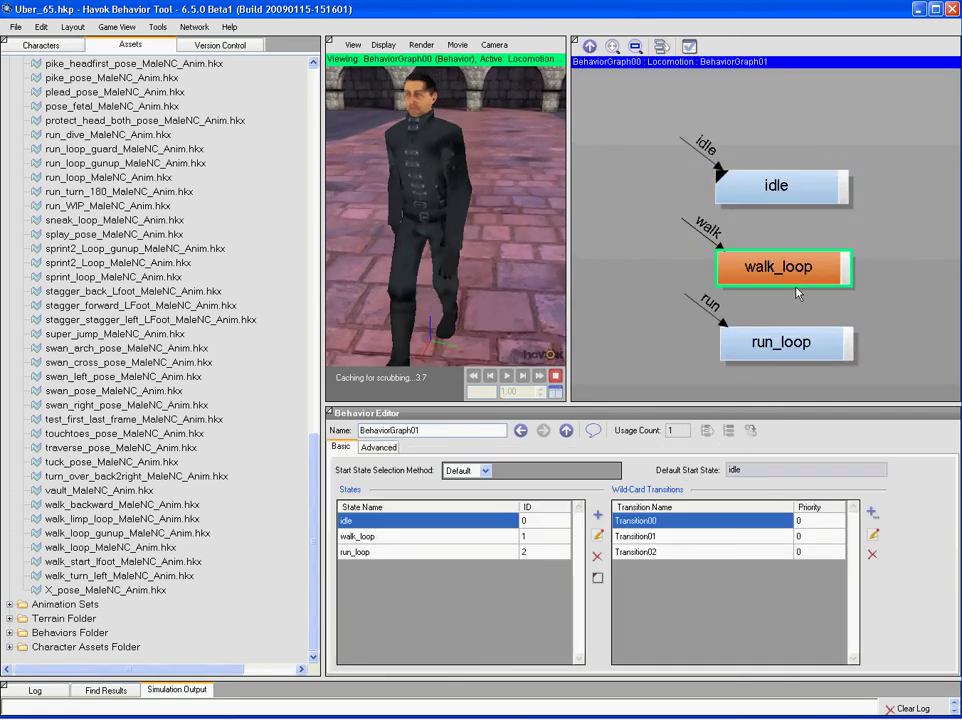
{"action": "left_click", "coordinate": [792, 346]}
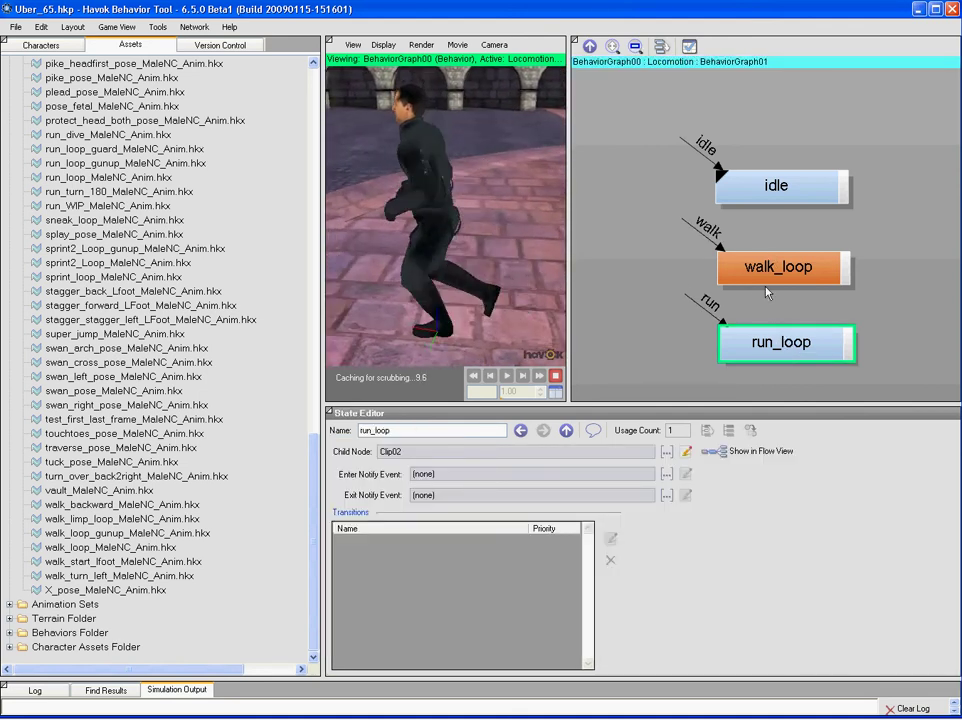
{"action": "left_click", "coordinate": [762, 279]}
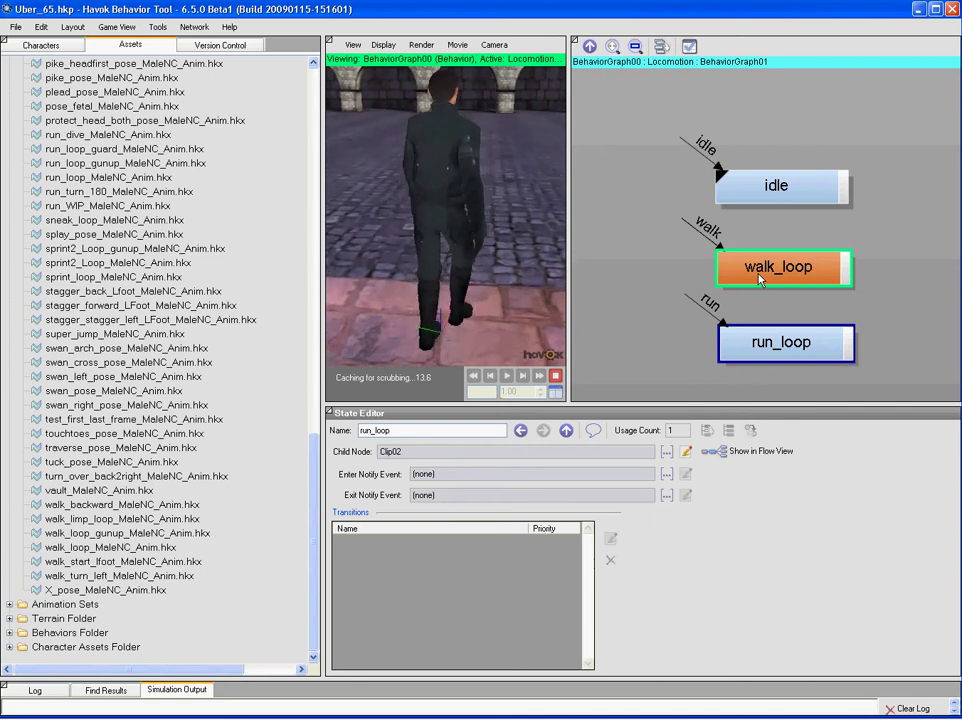
Step: Add an empty custom modifier to the run_loop state
{"action": "left_click", "coordinate": [781, 341]}
{"action": "right_click", "coordinate": [781, 341]}
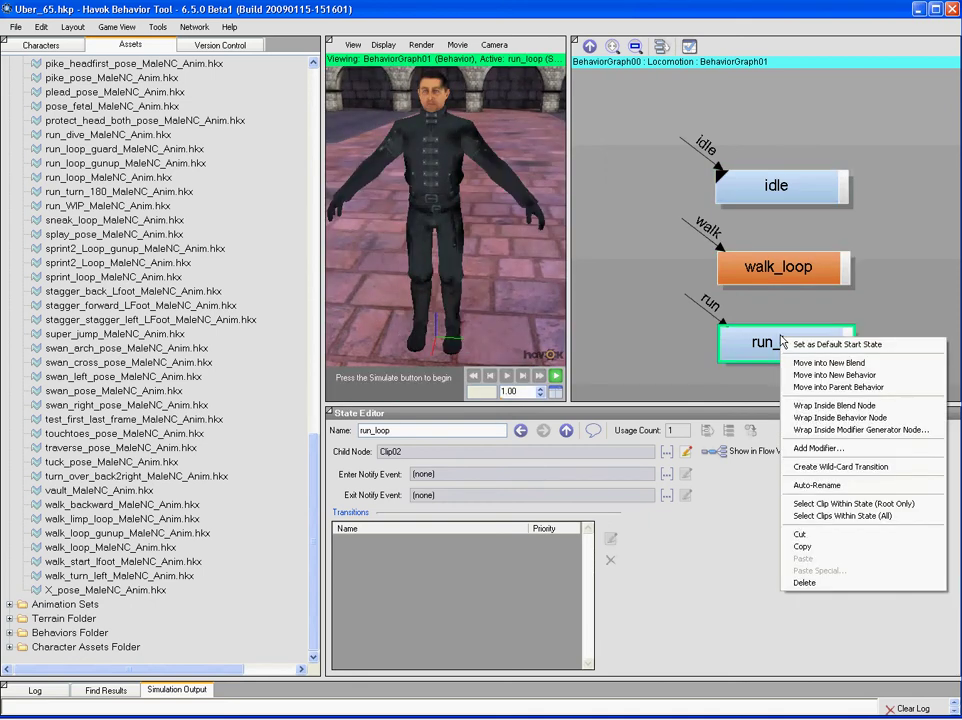
{"action": "left_click", "coordinate": [818, 448]}
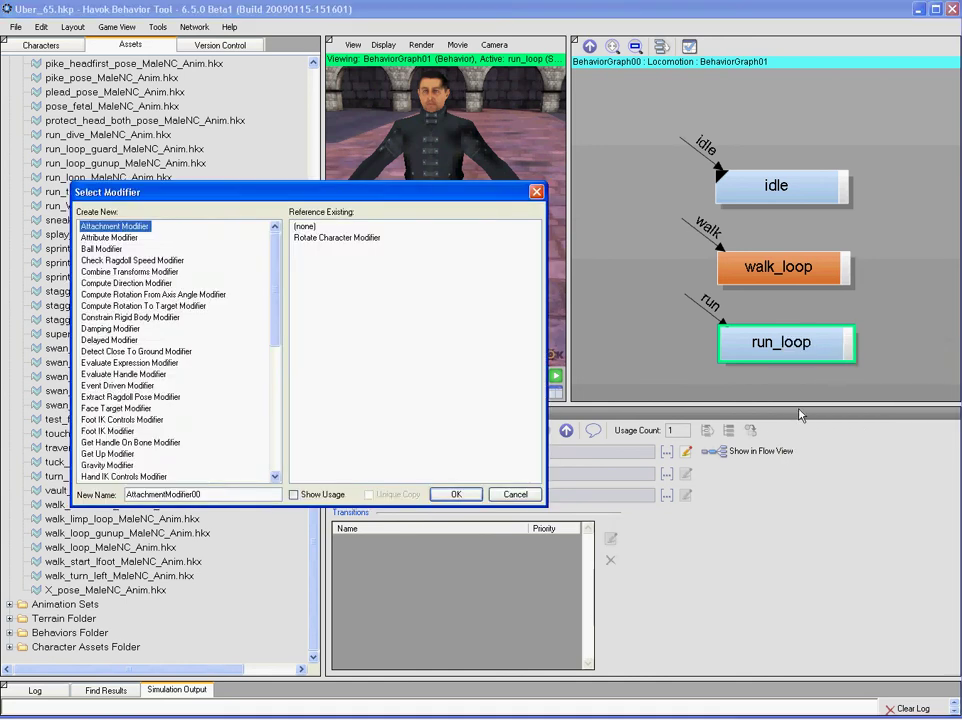
{"action": "left_click_drag", "start_coordinate": [278, 316], "coordinate": [274, 457]}
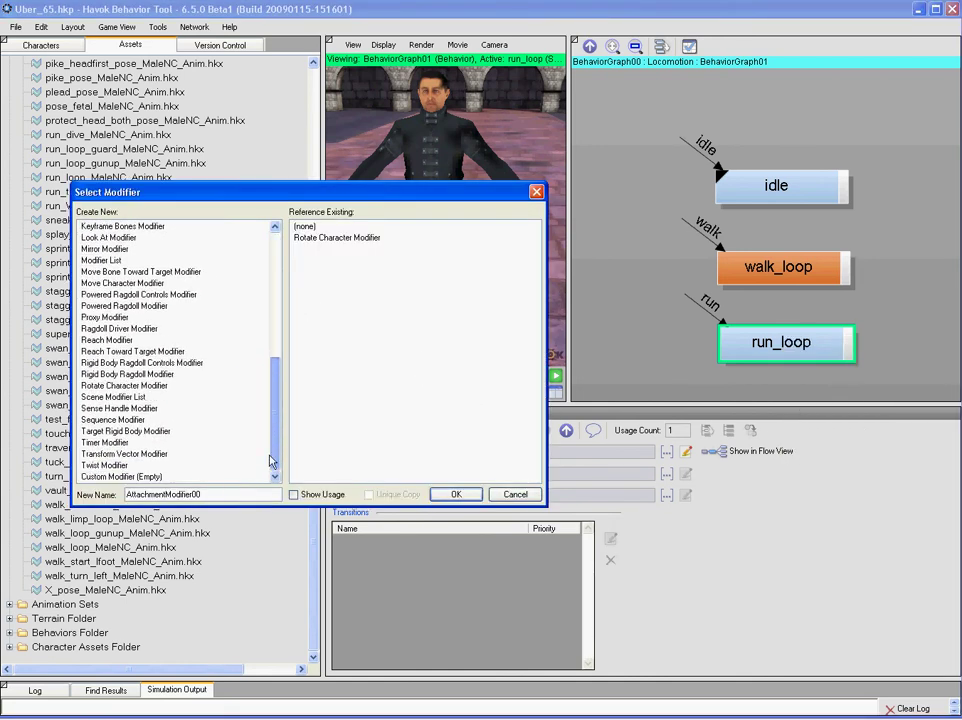
{"action": "left_click", "coordinate": [120, 476]}
{"action": "left_click", "coordinate": [456, 494]}
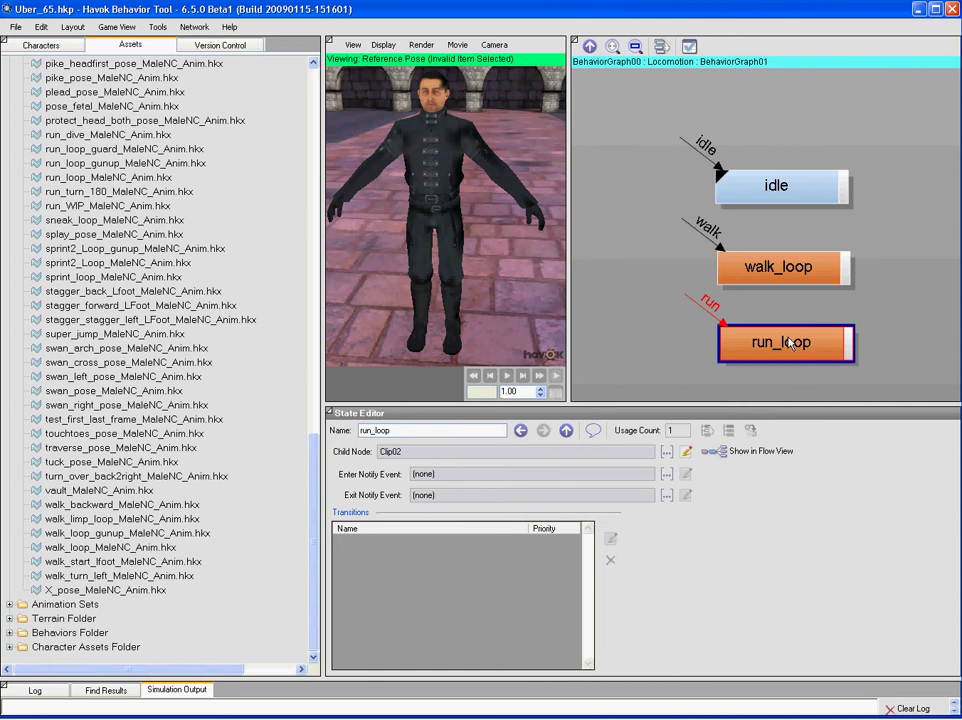
Step: Replace the custom modifier in run_loop's modifier generator with walk_loop's existing Rotate Character Modifier, and select the shared modifier
{"action": "left_click", "coordinate": [40, 46]}
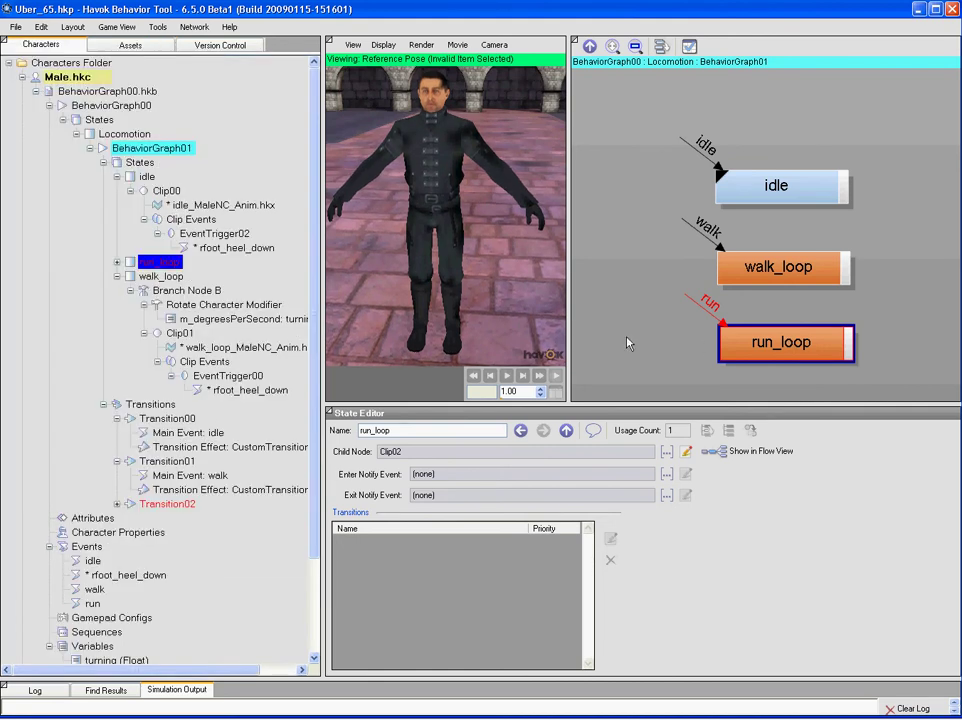
{"action": "left_click", "coordinate": [117, 263]}
{"action": "left_click", "coordinate": [130, 277]}
{"action": "left_click", "coordinate": [176, 278]}
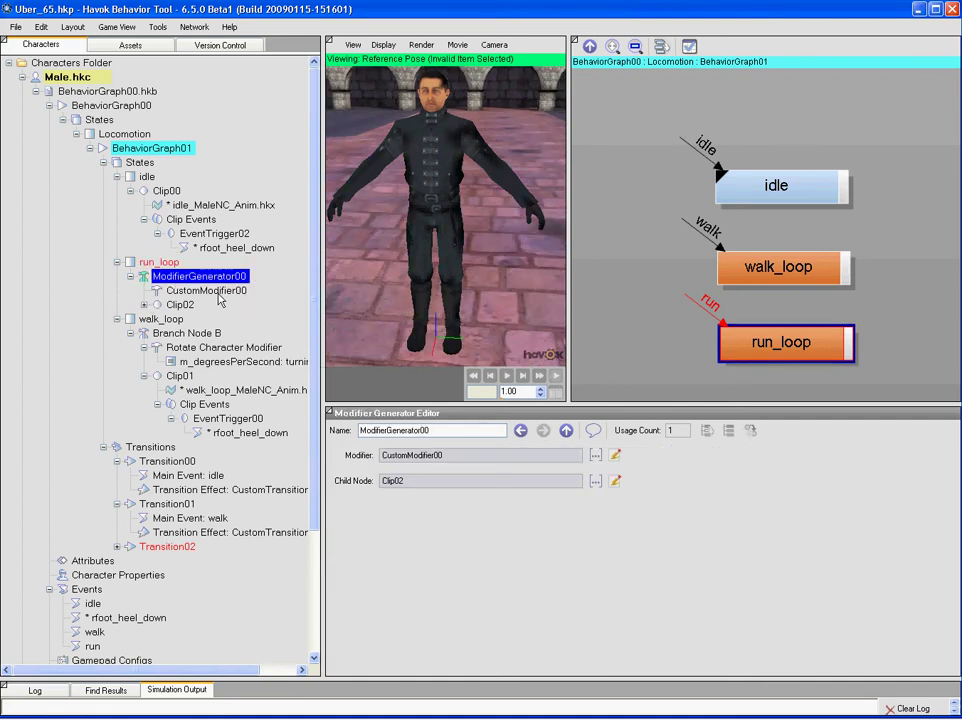
{"action": "left_click", "coordinate": [177, 350]}
{"action": "left_click_drag", "start_coordinate": [177, 350], "coordinate": [390, 462]}
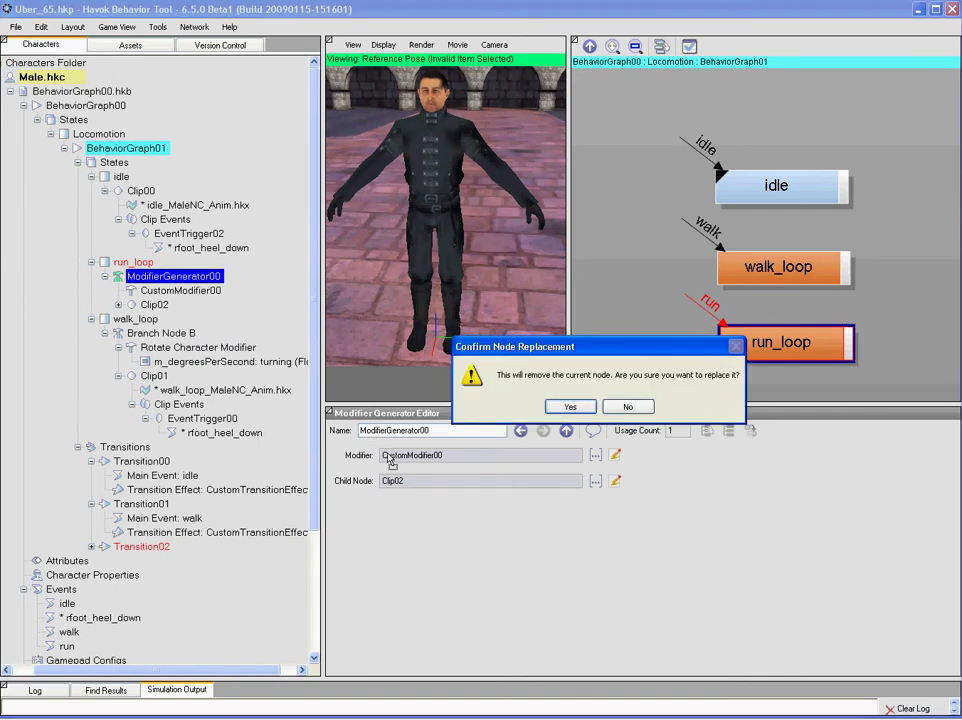
{"action": "left_click", "coordinate": [564, 404]}
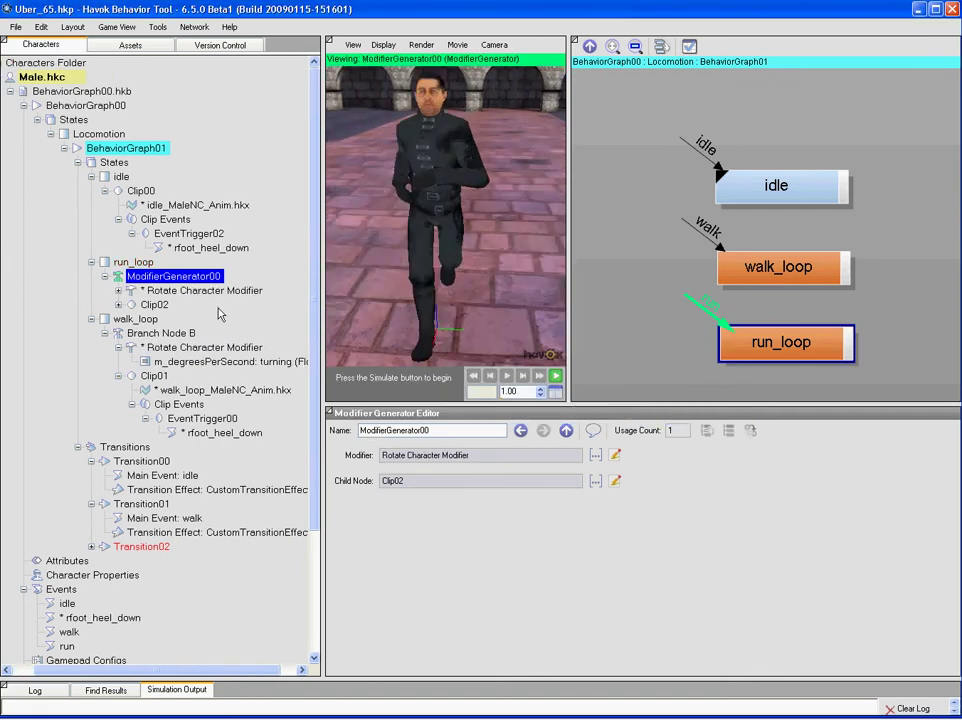
{"action": "left_click", "coordinate": [180, 290]}
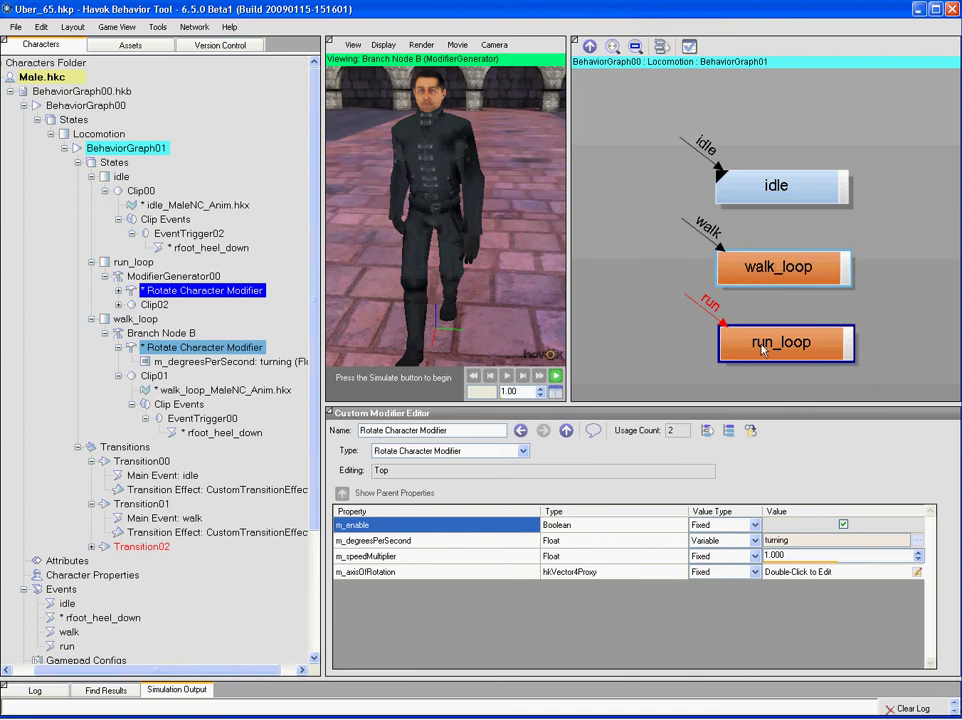
Step: Simulate the whole character and switch its Locomotion behavior from idle to walk_loop
{"action": "left_click", "coordinate": [665, 310]}
{"action": "key", "text": "space"}
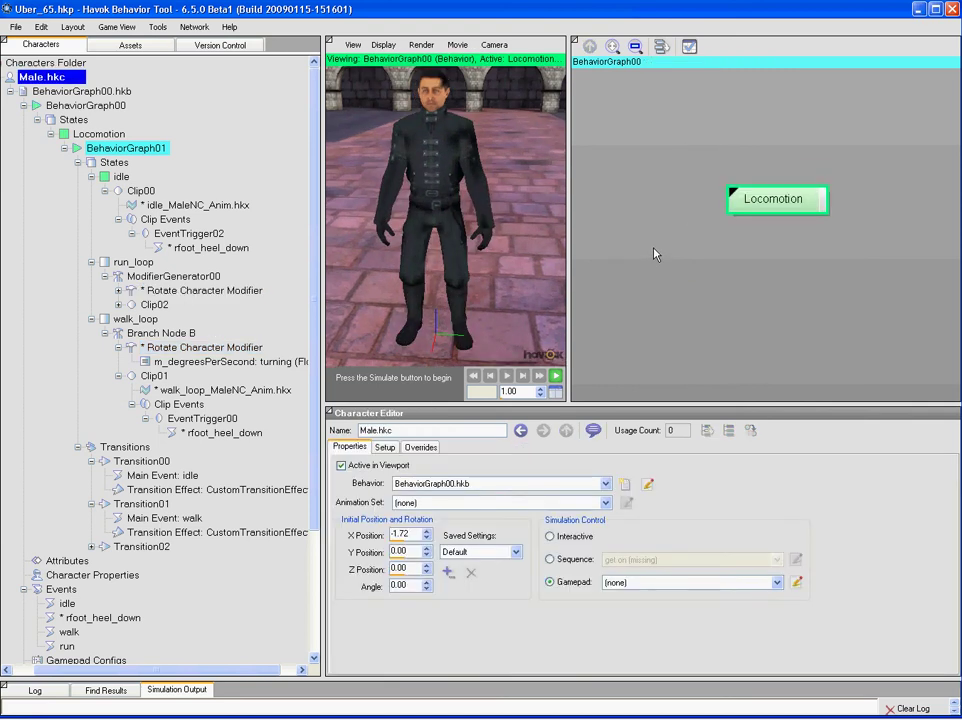
{"action": "double_click", "coordinate": [765, 199]}
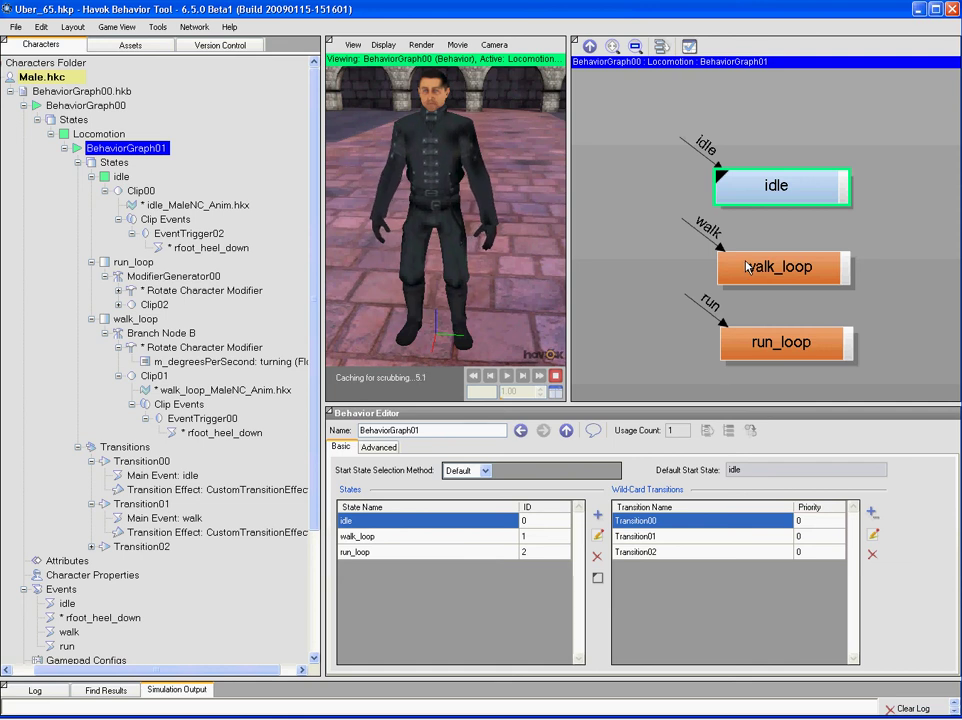
{"action": "left_click", "coordinate": [748, 267]}
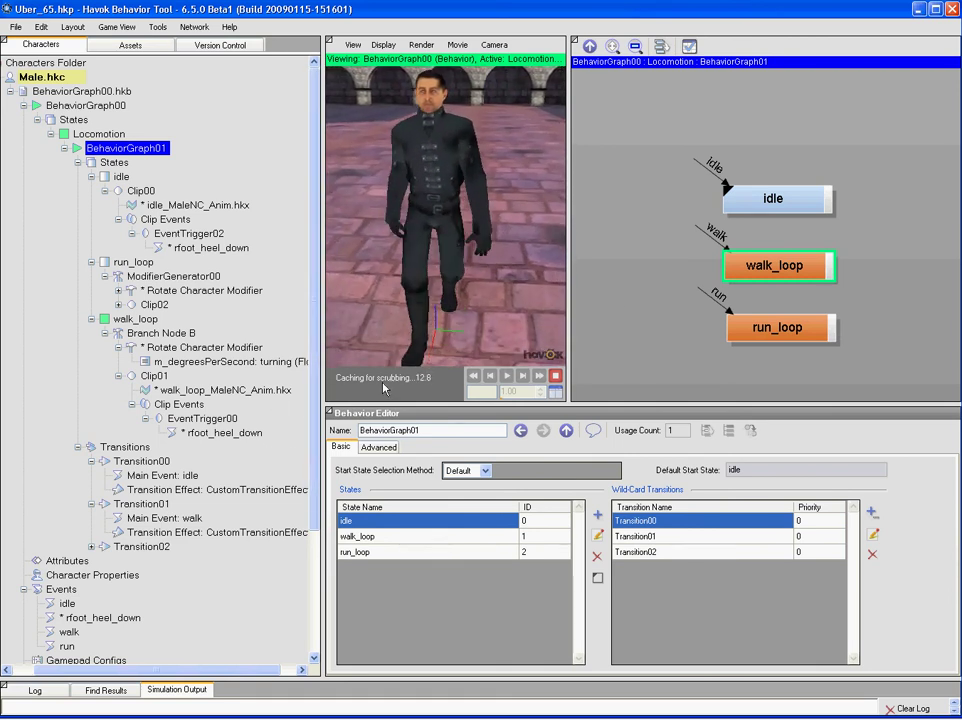
Step: Set the current value of walk_loop's turning variable to 30 and switch the simulated character to run_loop
{"action": "double_click", "coordinate": [747, 277]}
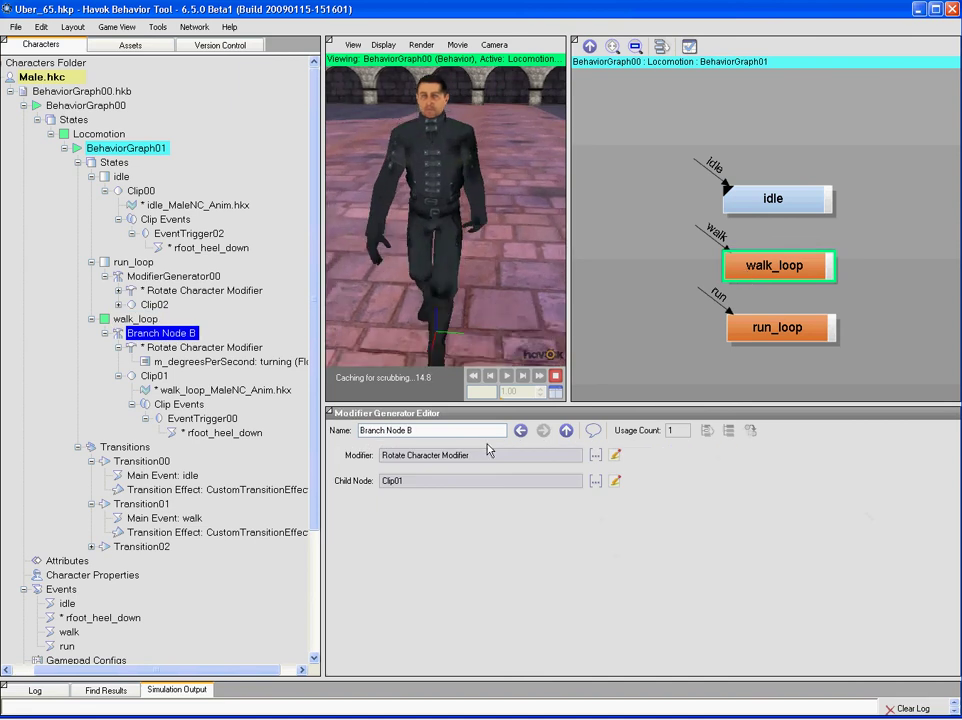
{"action": "double_click", "coordinate": [488, 456]}
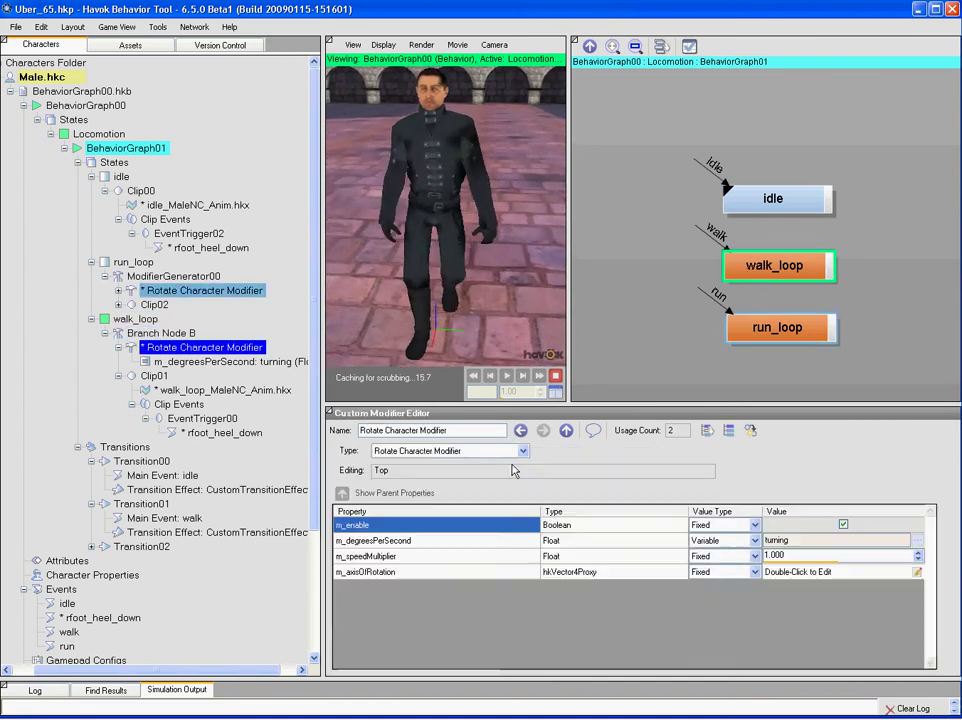
{"action": "double_click", "coordinate": [815, 540]}
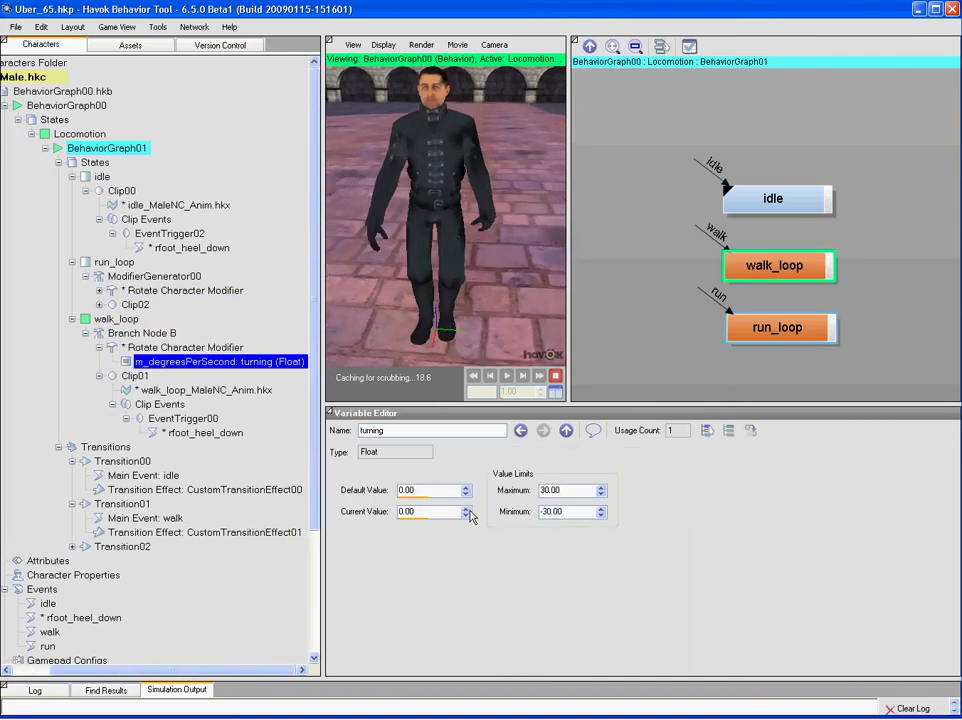
{"action": "left_click_drag", "start_coordinate": [466, 513], "coordinate": [482, 400]}
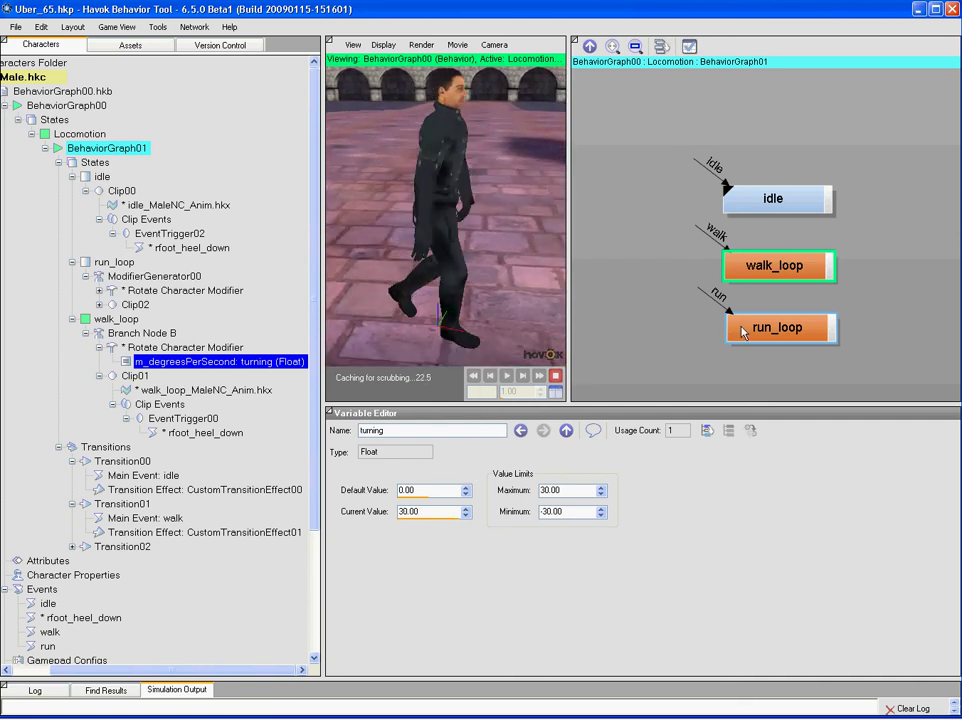
{"action": "left_click", "coordinate": [743, 333]}
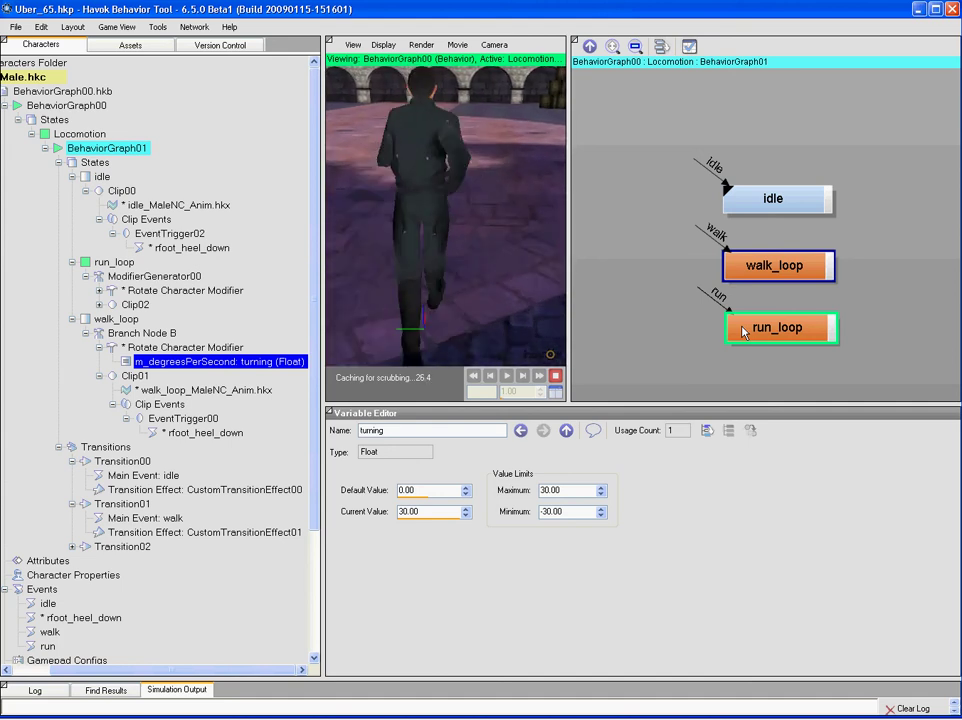
{"action": "scroll", "coordinate": [652, 300], "scroll_direction": "down", "scroll_amount": 3}
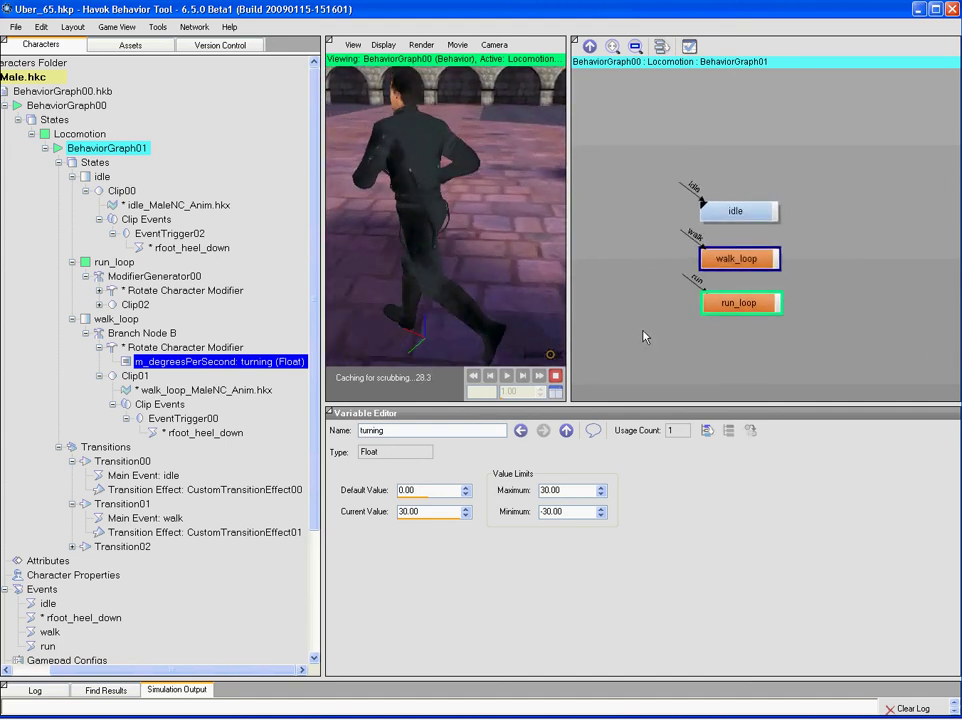
Step: Set the flags of the run transition's blending effect to FLAG_SYNC
{"action": "left_click", "coordinate": [697, 285]}
{"action": "double_click", "coordinate": [421, 536]}
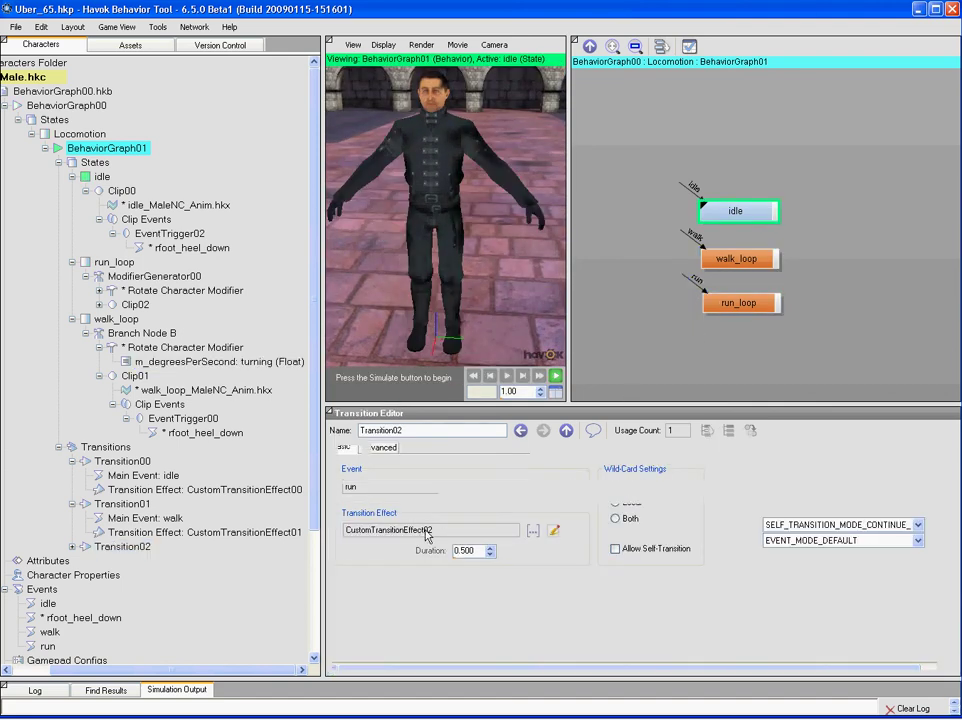
{"action": "left_click", "coordinate": [790, 587]}
{"action": "left_click", "coordinate": [832, 620]}
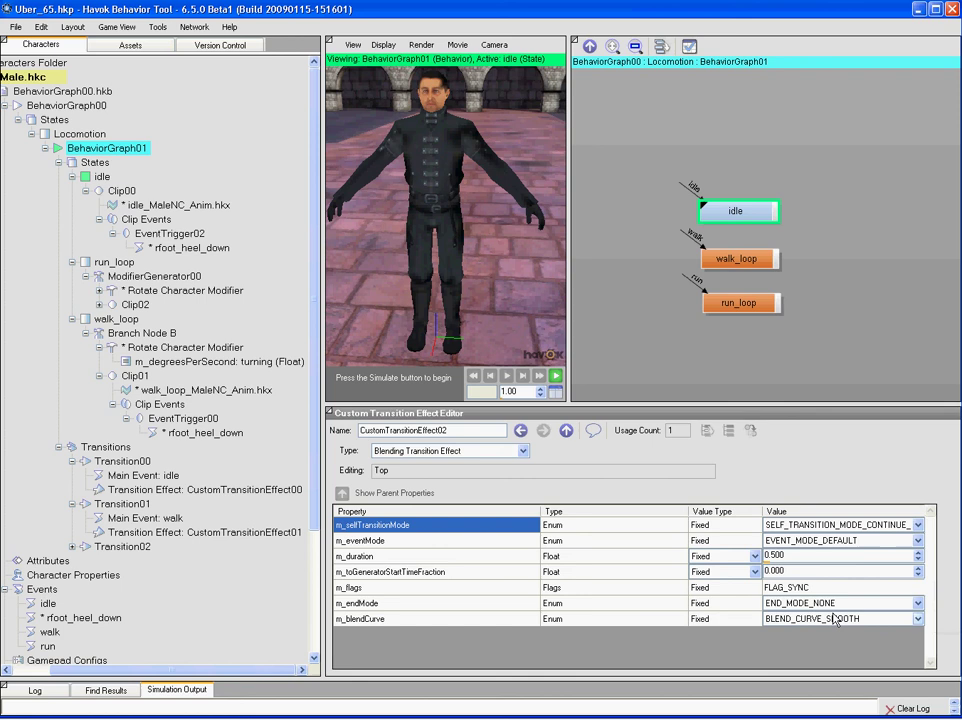
Step: Simulate the character in walk_loop with the turning variable set to 30 in the Simulation Controller
{"action": "left_click", "coordinate": [678, 346]}
{"action": "key", "text": "F5"}
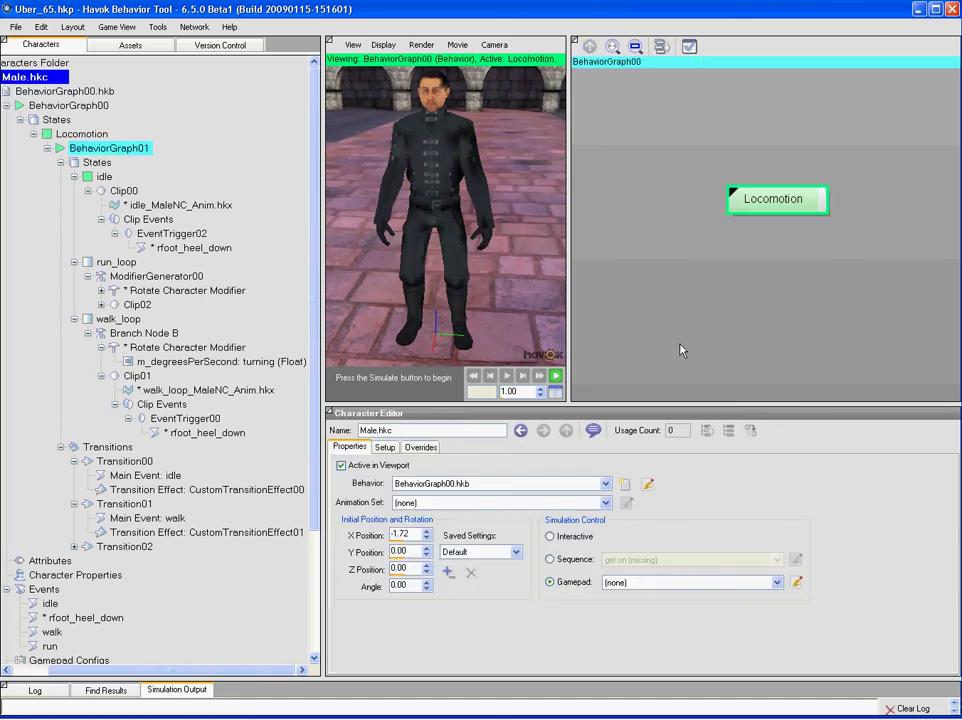
{"action": "double_click", "coordinate": [770, 199]}
{"action": "left_click", "coordinate": [756, 259]}
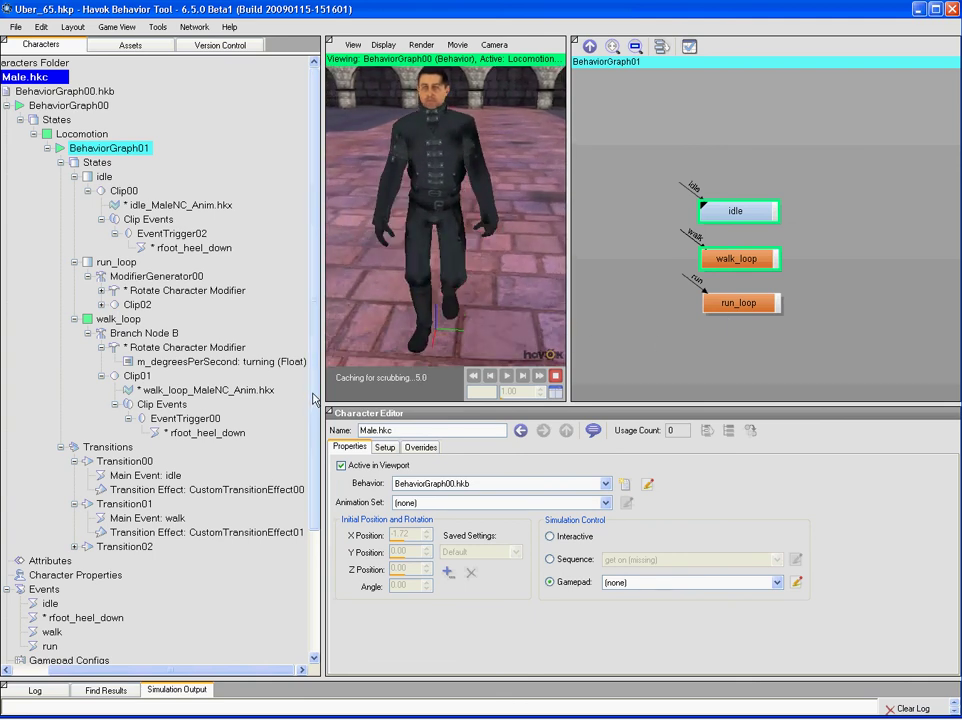
{"action": "left_click", "coordinate": [555, 392]}
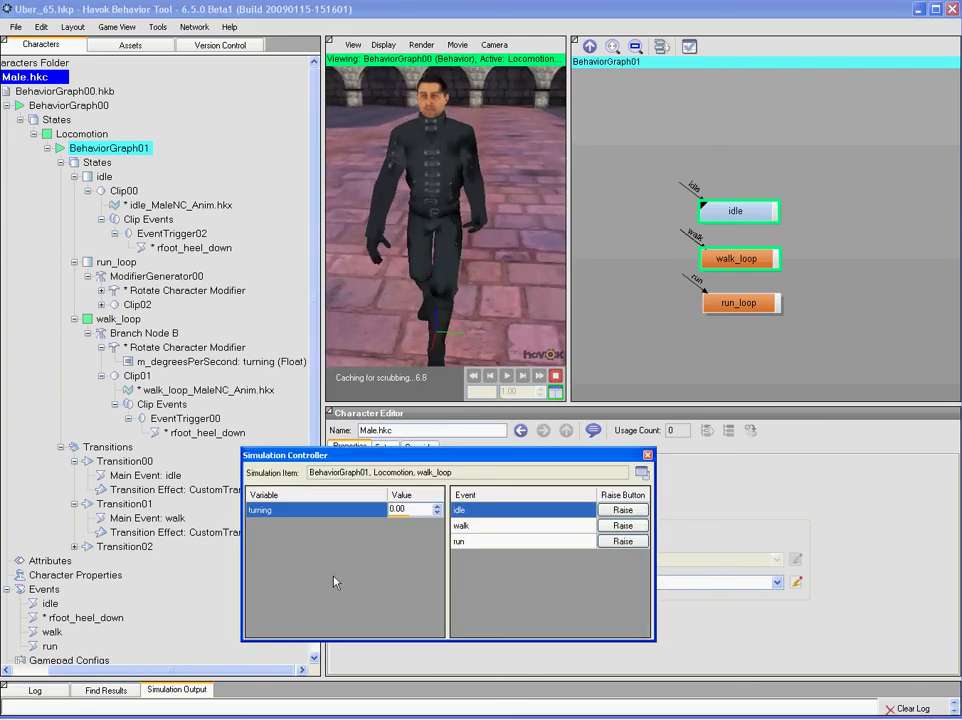
{"action": "left_click_drag", "start_coordinate": [437, 509], "coordinate": [462, 281]}
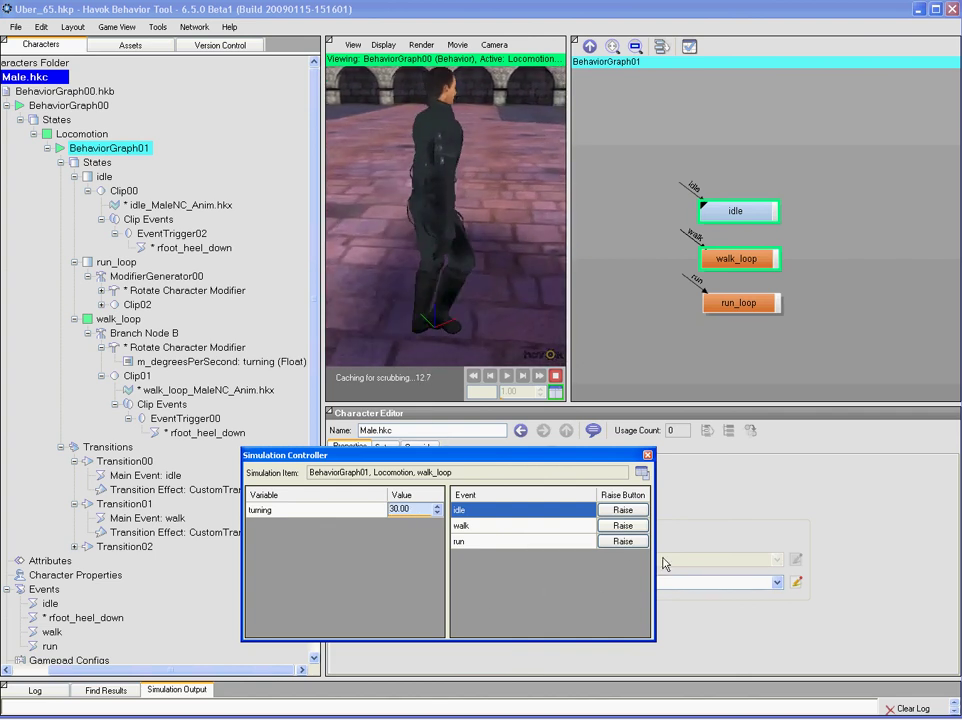
Step: Raise the run, walk and idle events in turn to test the transitions, and close the Simulation Controller
{"action": "left_click", "coordinate": [620, 541]}
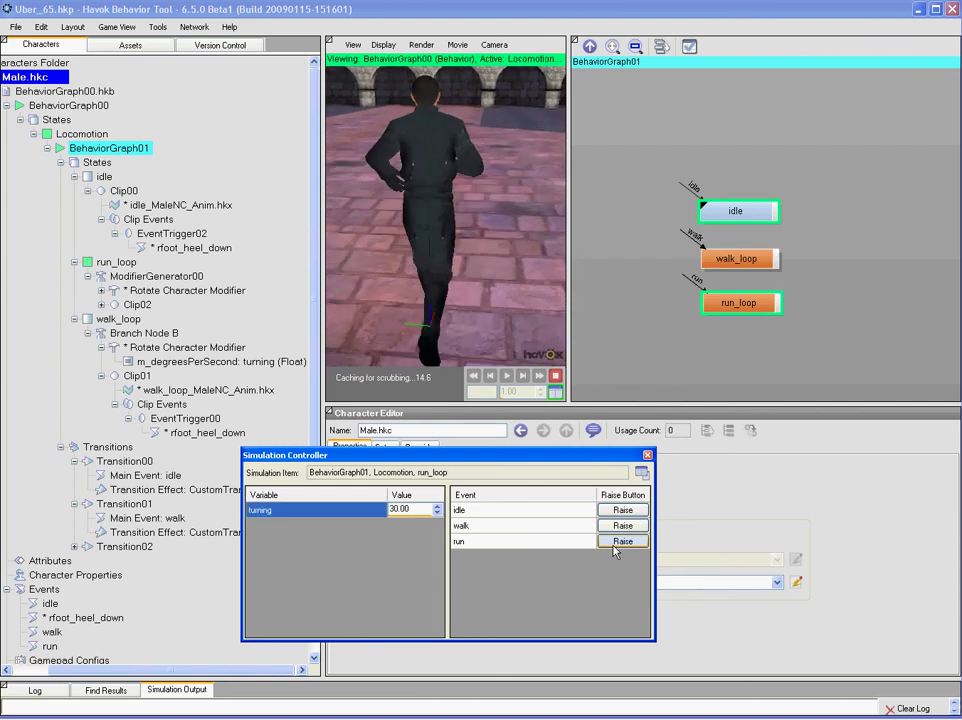
{"action": "left_click", "coordinate": [622, 525]}
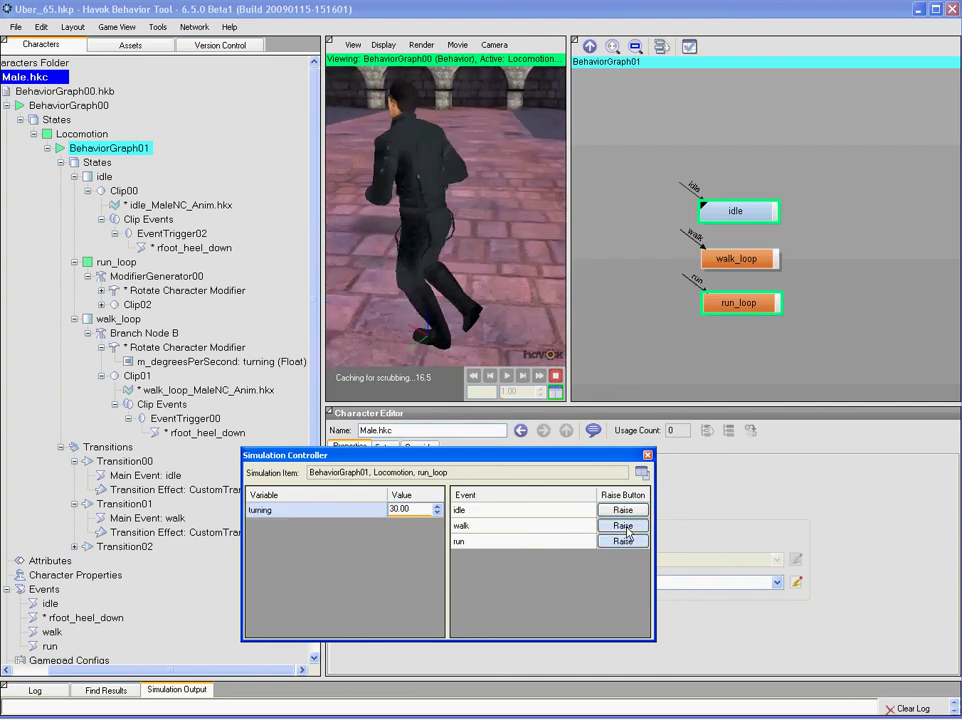
{"action": "left_click", "coordinate": [622, 510]}
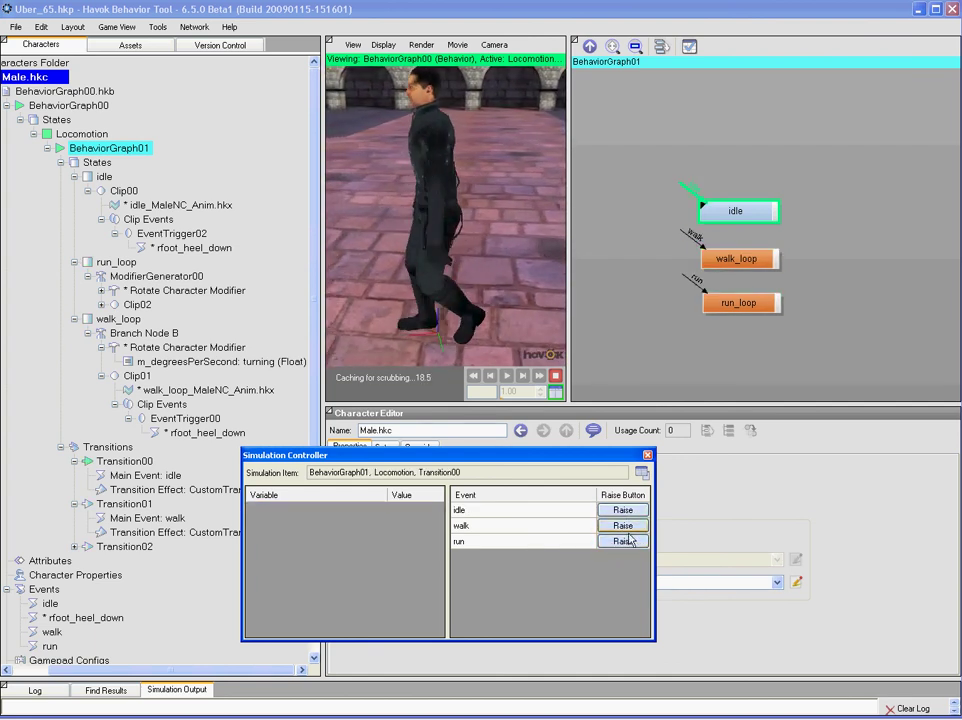
{"action": "left_click", "coordinate": [647, 455]}
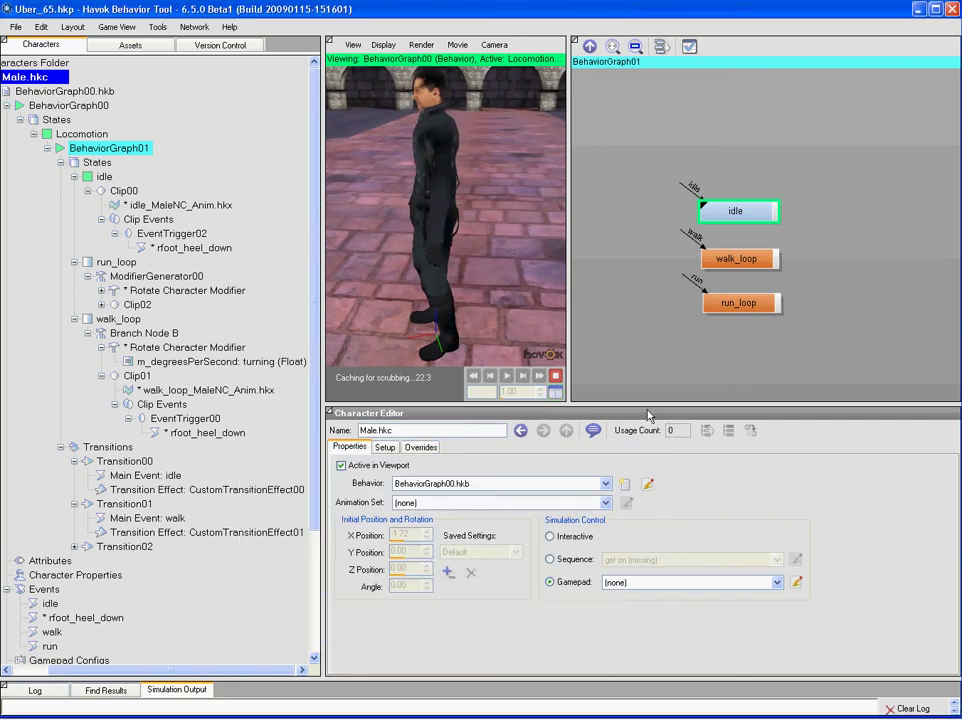